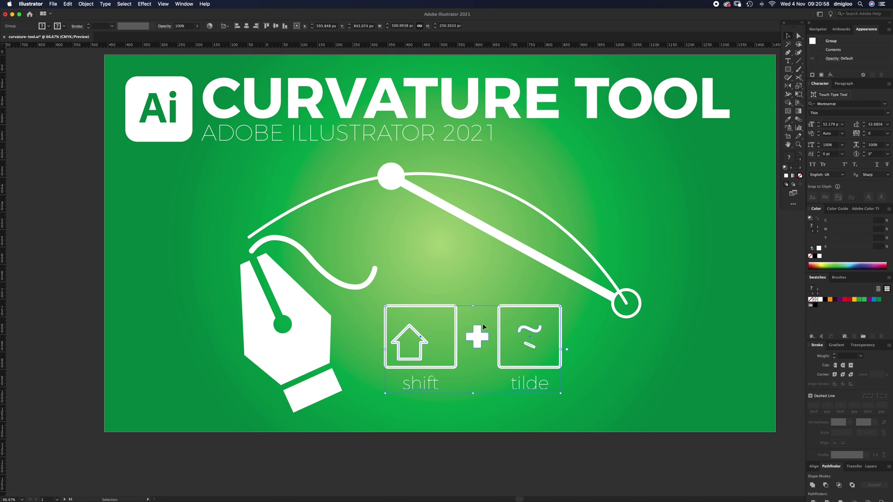
{"action": "key", "text": "shift+grave"}
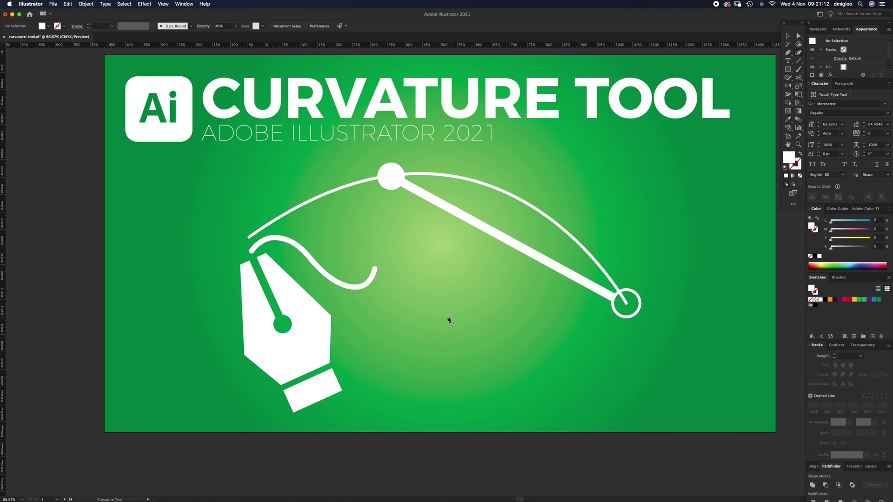
{"action": "left_click", "coordinate": [291, 26]}
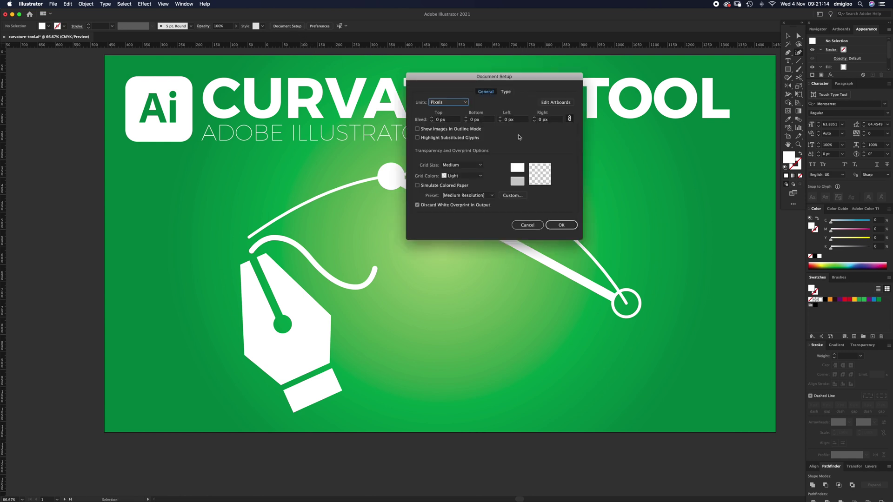
{"action": "left_click", "coordinate": [556, 103]}
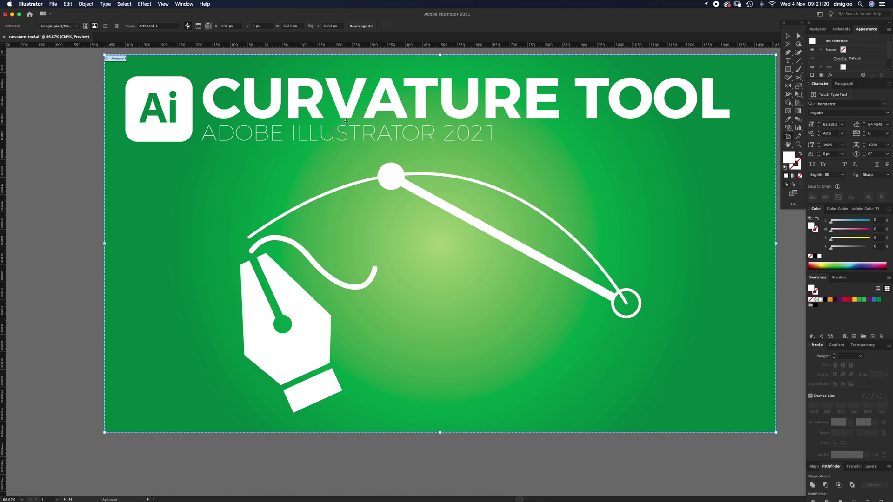
{"action": "key", "text": "Escape"}
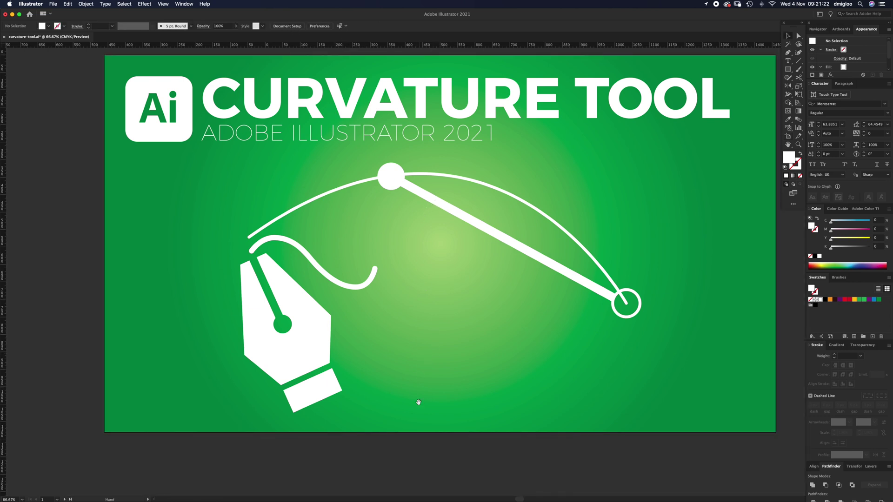
On the white artboard, start a Curvature Tool path between the X shape and the letter C, forming a question mark's inner arch
{"action": "scroll", "coordinate": [424, 455], "scroll_direction": "down", "scroll_amount": 15}
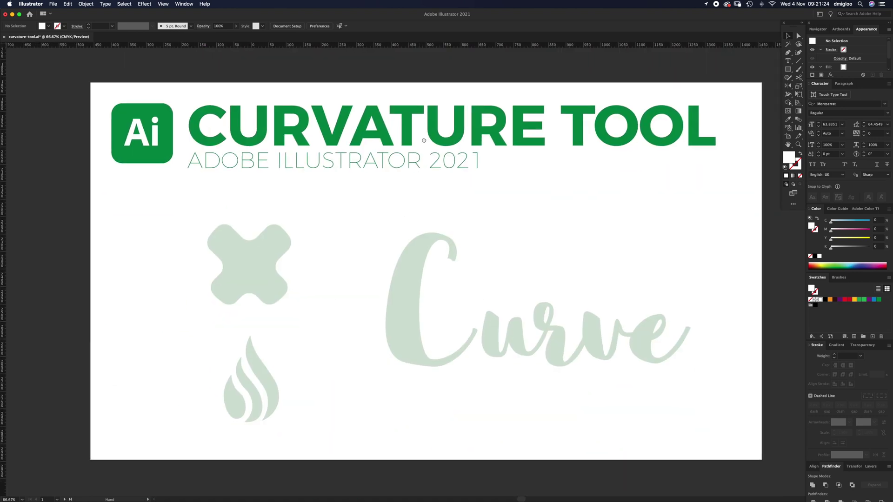
{"action": "mouse_move", "coordinate": [424, 140]}
{"action": "left_mouse_down"}
{"action": "mouse_move", "coordinate": [438, 126]}
{"action": "mouse_move", "coordinate": [435, 134]}
{"action": "left_mouse_up"}
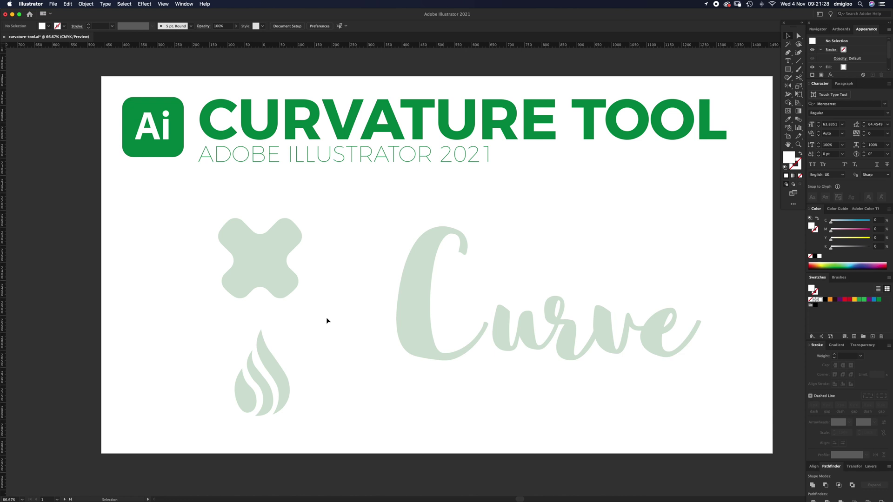
{"action": "key", "text": "z"}
{"action": "left_click_drag", "start_coordinate": [217, 273], "coordinate": [370, 316]}
{"action": "key", "text": "shift+grave"}
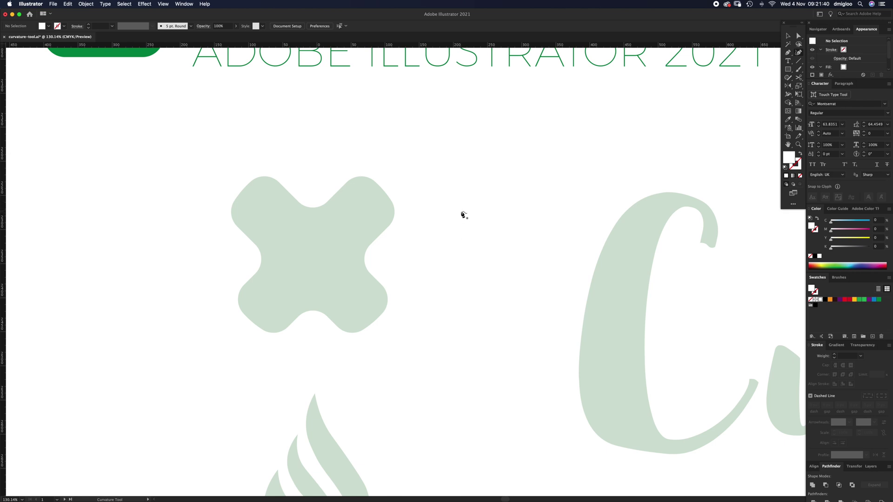
{"action": "left_click", "coordinate": [460, 211]}
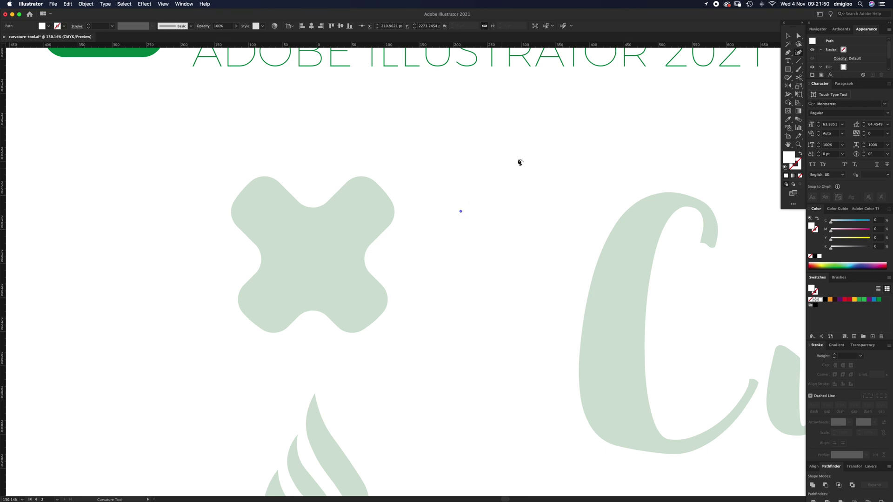
{"action": "left_click", "coordinate": [565, 143]}
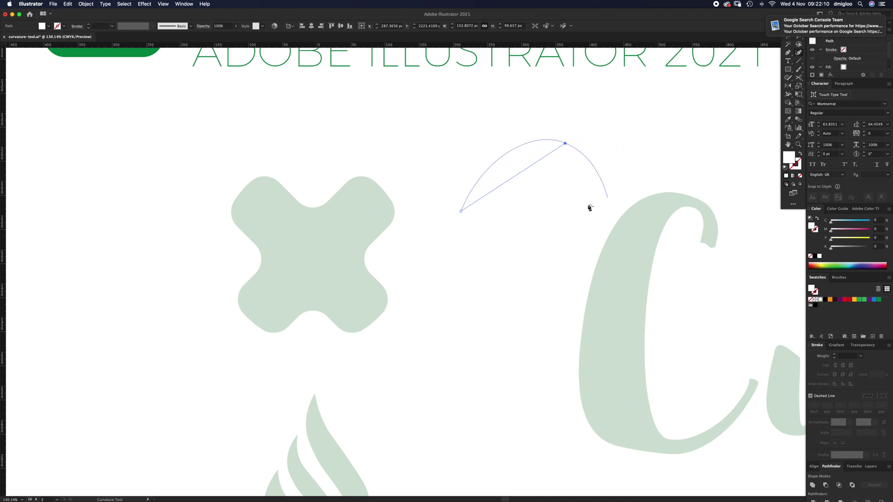
{"action": "left_click", "coordinate": [603, 189]}
{"action": "left_click", "coordinate": [548, 253]}
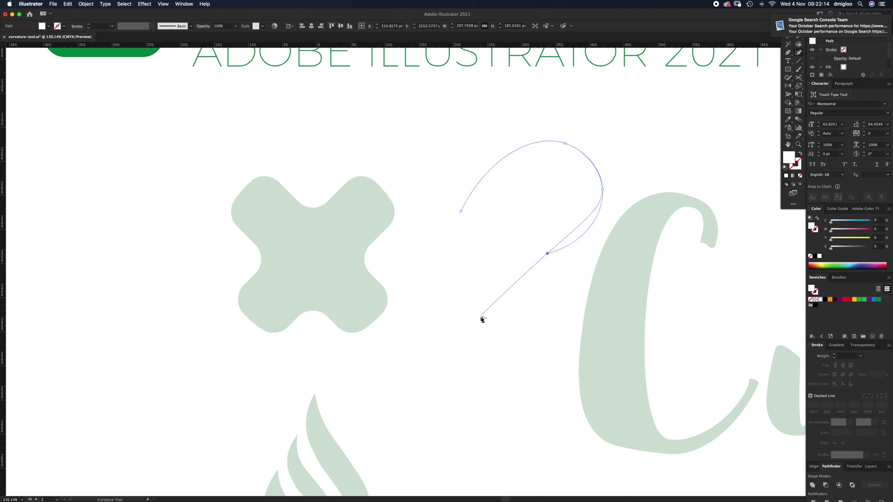
Continue the curve around a rounded lower tip and back up the outer side to form the question mark's outer arch
{"action": "left_click", "coordinate": [481, 316]}
{"action": "left_click", "coordinate": [523, 387]}
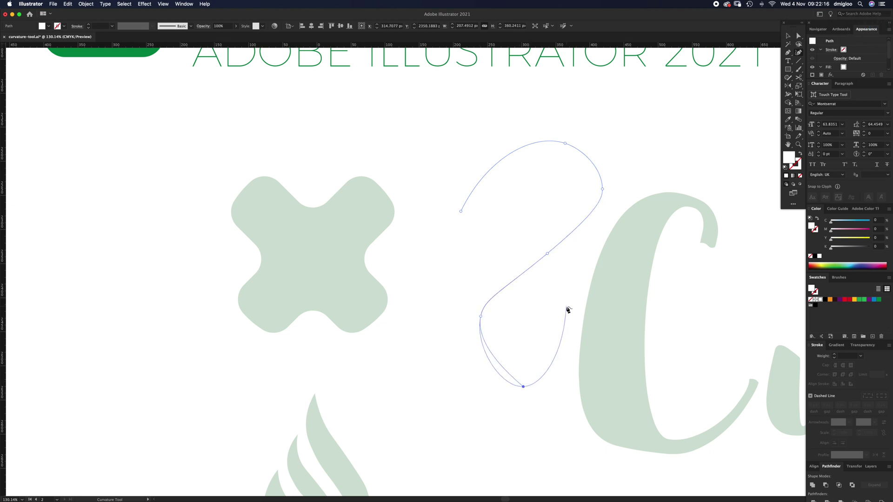
{"action": "left_click", "coordinate": [567, 307]}
{"action": "left_click", "coordinate": [650, 254]}
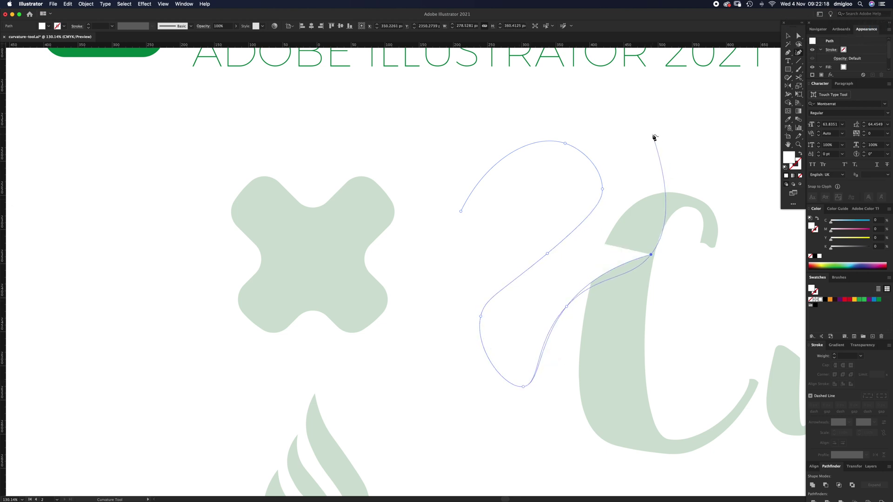
{"action": "left_click", "coordinate": [652, 134]}
{"action": "left_click", "coordinate": [551, 101]}
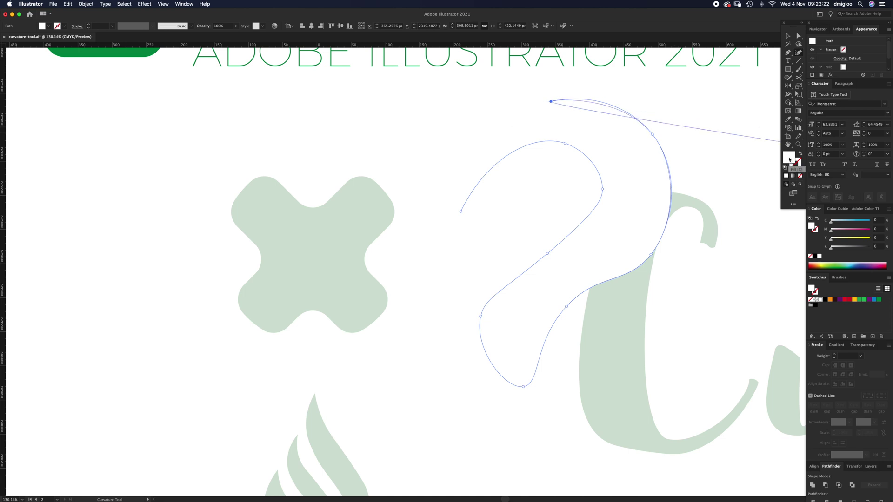
Remove the path's fill and give it a magenta stroke with M 100 and Y 0
{"action": "left_click", "coordinate": [811, 256]}
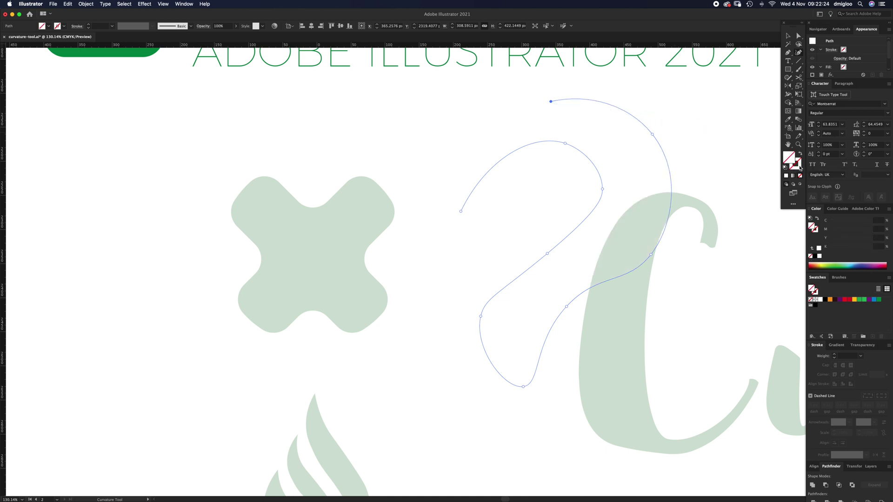
{"action": "left_click", "coordinate": [795, 164]}
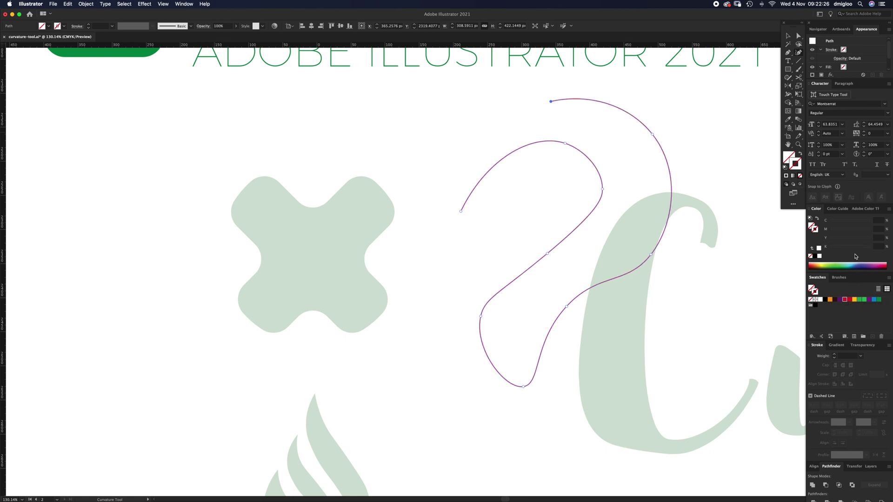
{"action": "left_click", "coordinate": [845, 300]}
{"action": "left_click_drag", "start_coordinate": [870, 241], "coordinate": [830, 239]}
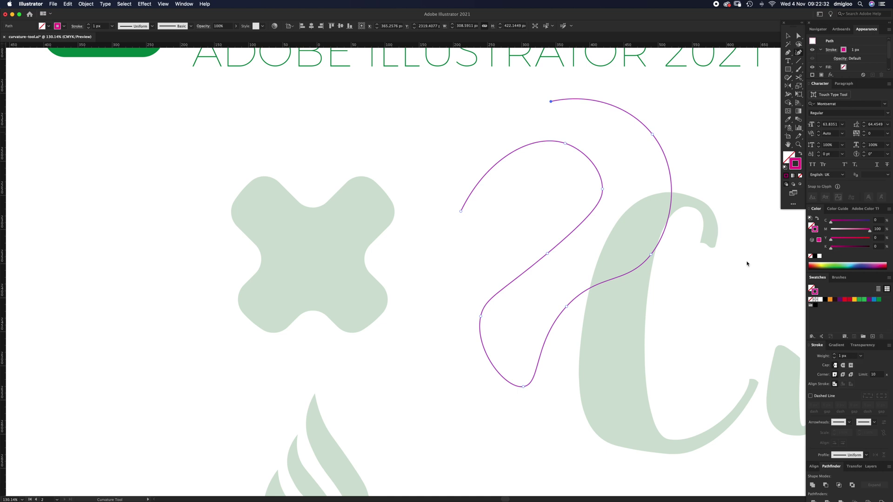
Resume the path from its upper end and close it around the hook into a complete question-mark outline
{"action": "left_click", "coordinate": [551, 101]}
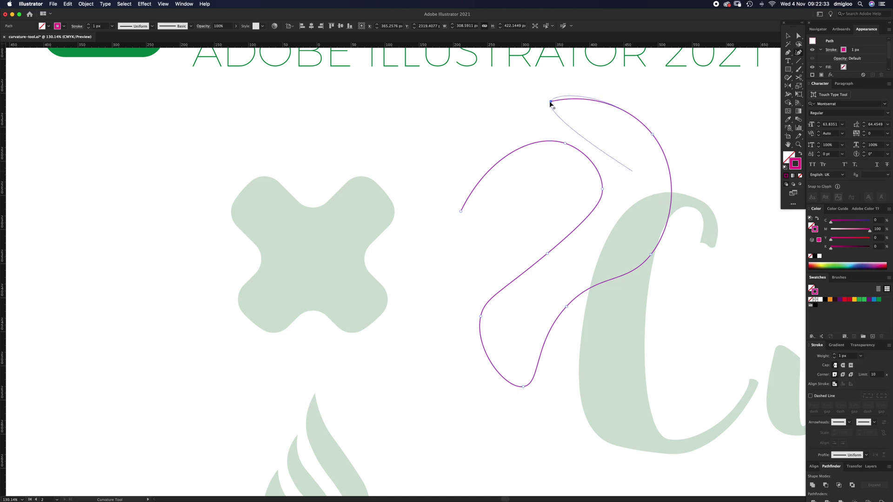
{"action": "left_click", "coordinate": [457, 137]}
{"action": "left_click", "coordinate": [431, 192]}
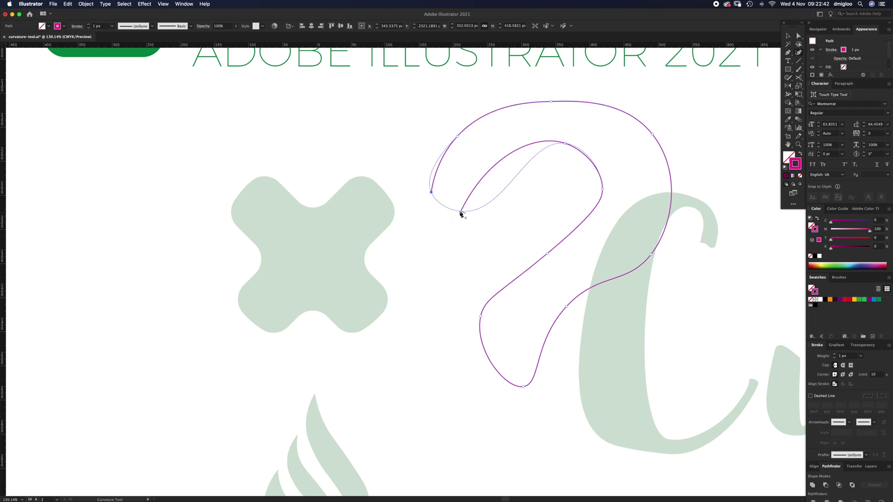
{"action": "left_click", "coordinate": [462, 211]}
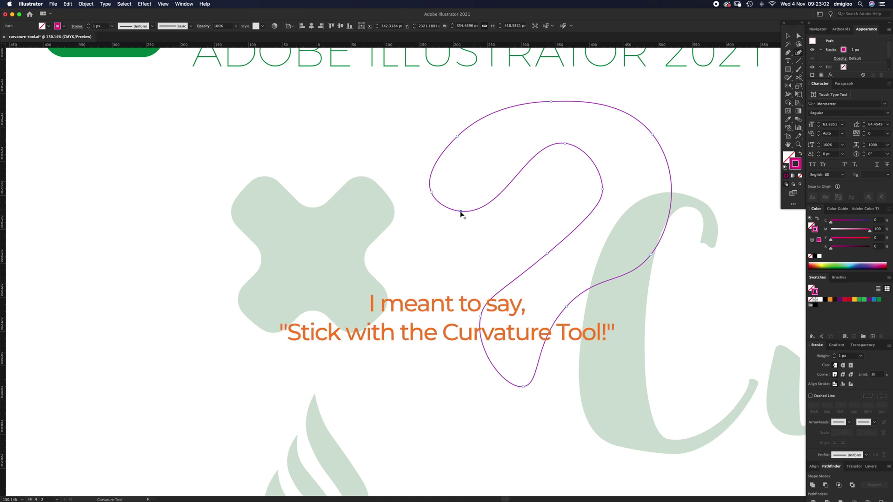
Reshape the upper part of the question mark by moving anchor points on the hook, the inner arch and the outer arch
{"action": "left_click_drag", "start_coordinate": [461, 212], "coordinate": [491, 221]}
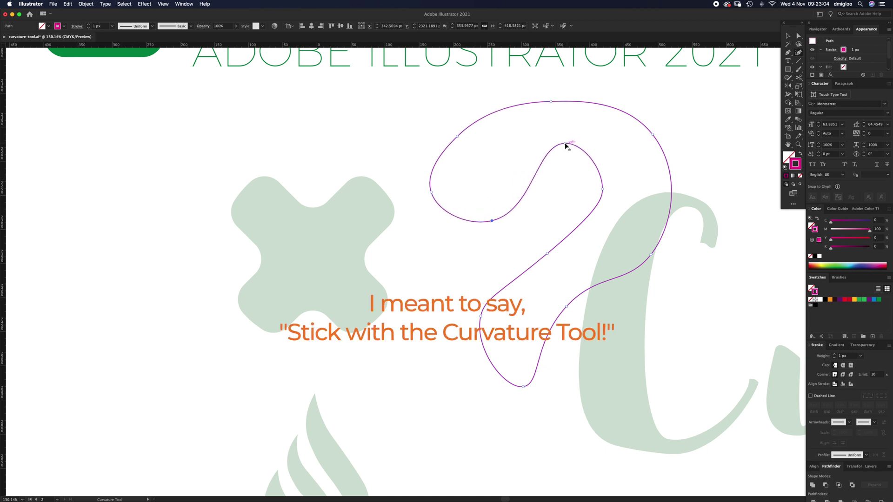
{"action": "left_click_drag", "start_coordinate": [566, 144], "coordinate": [561, 165]}
{"action": "left_click_drag", "start_coordinate": [458, 136], "coordinate": [454, 129]}
{"action": "left_click_drag", "start_coordinate": [551, 101], "coordinate": [561, 89]}
{"action": "left_click_drag", "start_coordinate": [450, 133], "coordinate": [452, 128]}
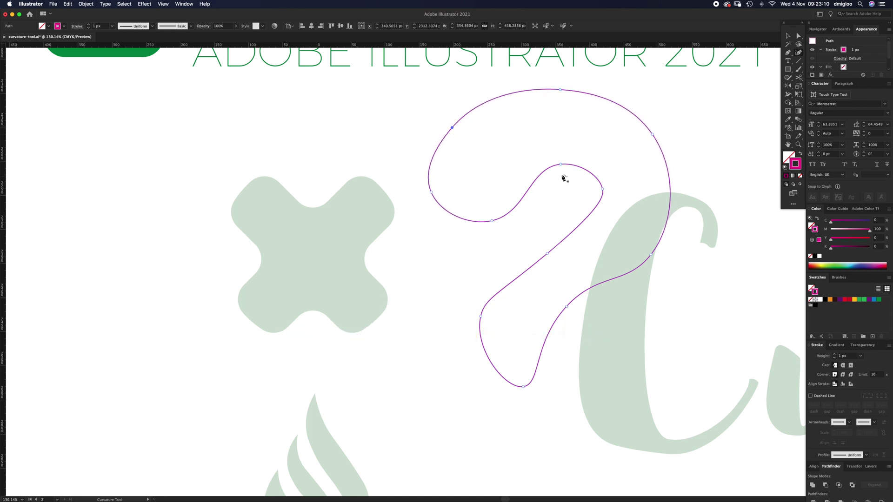
Reshape the stem and tip of the question mark by moving their anchor points, and nudge the outer arch's right-hand anchor outward
{"action": "left_click_drag", "start_coordinate": [548, 256], "coordinate": [546, 269]}
{"action": "left_click_drag", "start_coordinate": [481, 316], "coordinate": [468, 308]}
{"action": "left_click_drag", "start_coordinate": [524, 387], "coordinate": [539, 390]}
{"action": "left_click_drag", "start_coordinate": [568, 306], "coordinate": [579, 301]}
{"action": "left_click", "coordinate": [578, 300]}
{"action": "left_click_drag", "start_coordinate": [650, 255], "coordinate": [660, 238]}
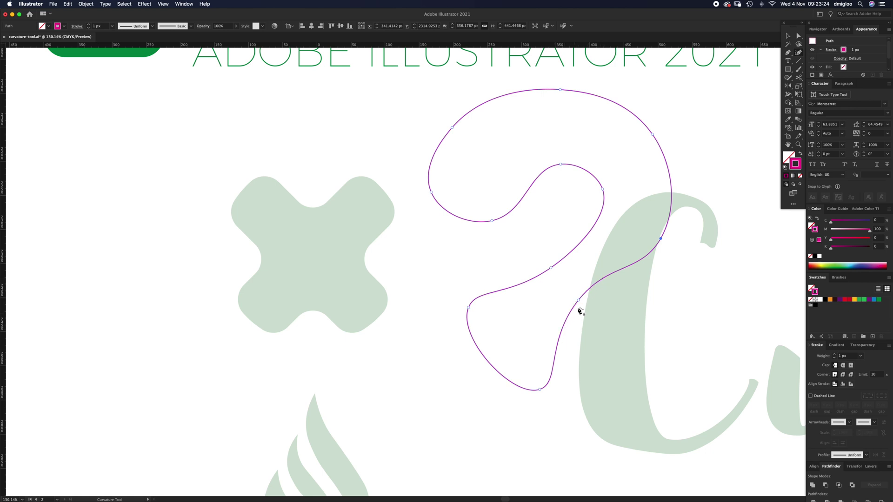
{"action": "left_click", "coordinate": [561, 165]}
{"action": "left_click_drag", "start_coordinate": [652, 134], "coordinate": [655, 132]}
Scale the question-mark outline down proportionally to about 207 by 254 px and deselect it
{"action": "left_click_drag", "start_coordinate": [550, 253], "coordinate": [483, 267]}
{"action": "key", "text": "v"}
{"action": "left_click_drag", "start_coordinate": [605, 254], "coordinate": [475, 252]}
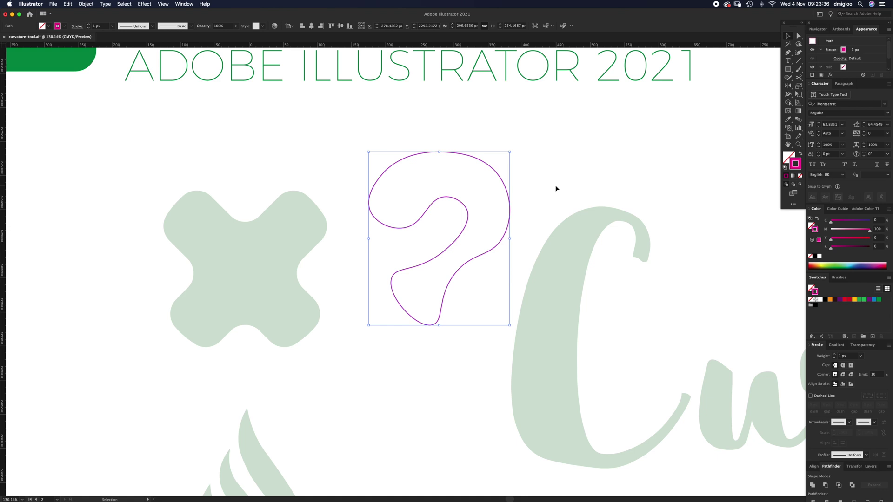
{"action": "key", "text": "a"}
{"action": "left_click", "coordinate": [577, 185]}
Trace the magenta question-mark outline with the Pen tool as a second closed path
{"action": "key", "text": "v"}
{"action": "left_click", "coordinate": [788, 53]}
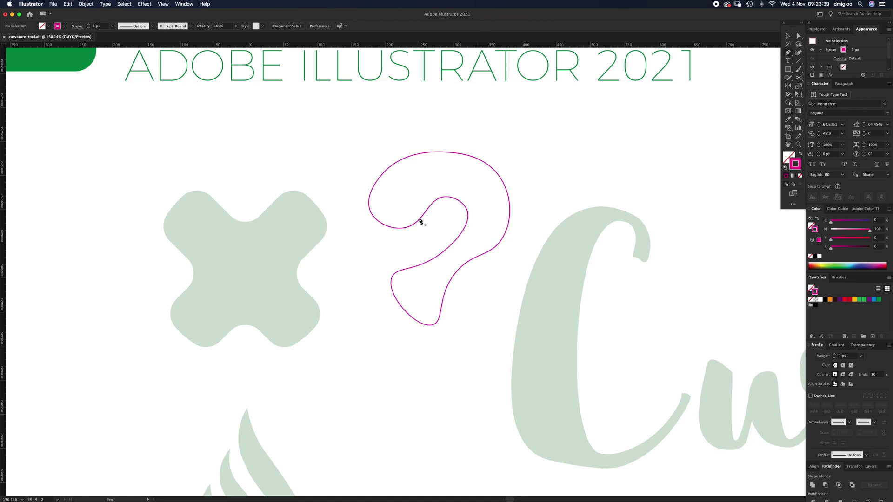
{"action": "left_click", "coordinate": [381, 224]}
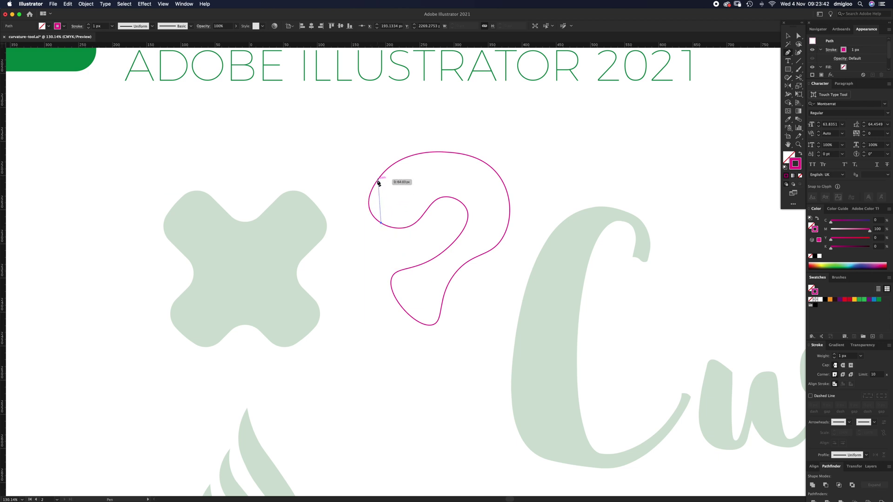
{"action": "left_click_drag", "start_coordinate": [380, 177], "coordinate": [403, 148]}
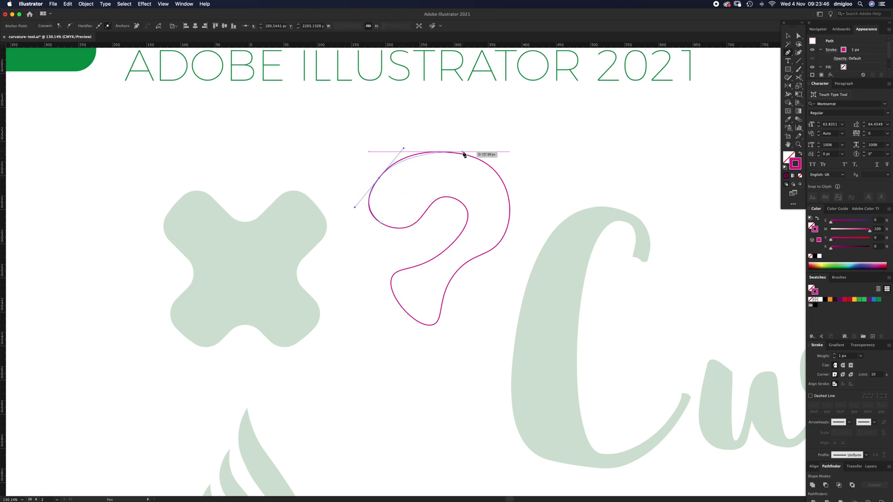
{"action": "left_click_drag", "start_coordinate": [480, 160], "coordinate": [512, 175]}
{"action": "left_click_drag", "start_coordinate": [507, 226], "coordinate": [413, 265]}
{"action": "left_click", "coordinate": [462, 231]}
{"action": "left_click_drag", "start_coordinate": [461, 230], "coordinate": [378, 221]}
Recolour the Pen-traced outline's stroke green so it stands out from the magenta one
{"action": "key", "text": "a"}
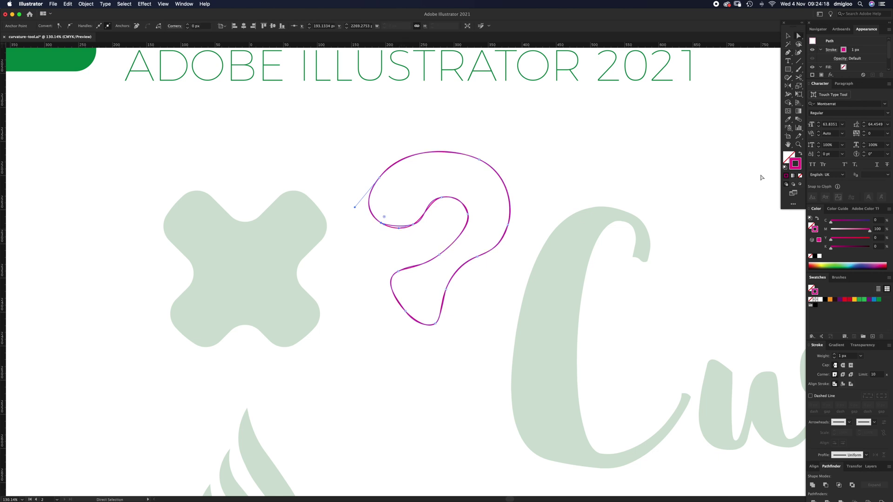
{"action": "left_click", "coordinate": [830, 299]}
{"action": "left_click", "coordinate": [464, 266]}
{"action": "left_click", "coordinate": [450, 277]}
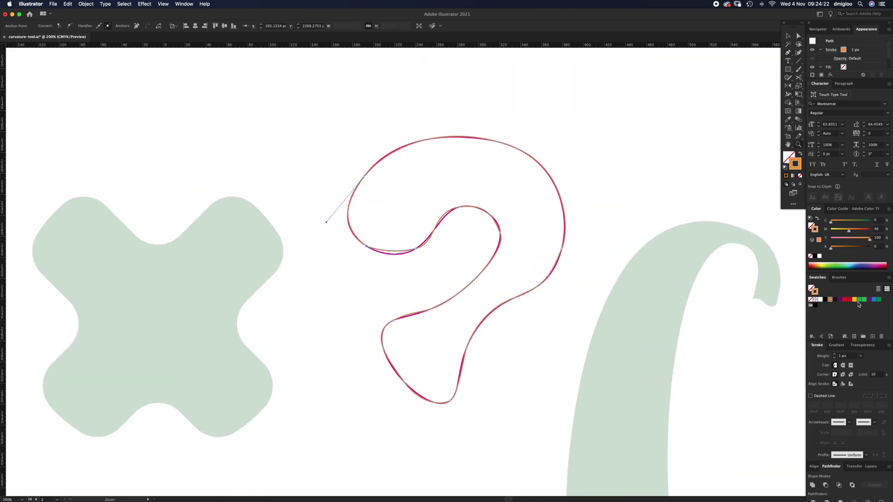
{"action": "left_click", "coordinate": [859, 301]}
{"action": "left_click", "coordinate": [457, 270]}
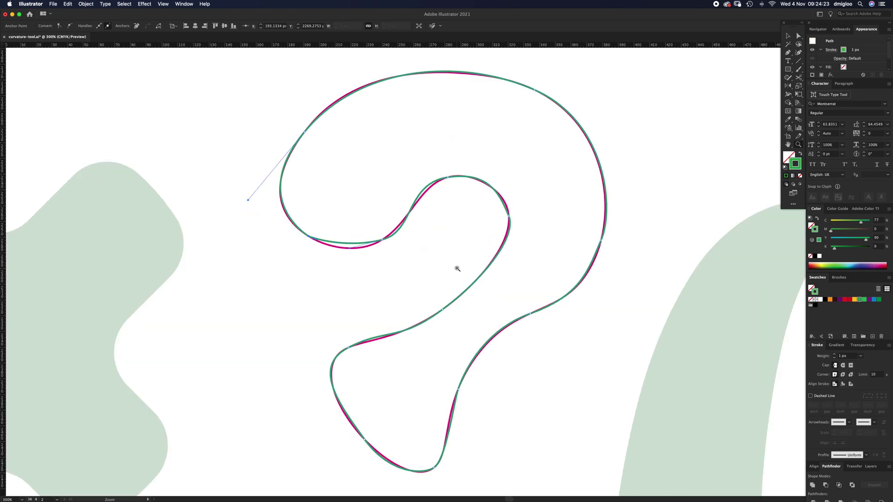
Adjust the green path's direction handles around the hook and inner arch to match the magenta outline more closely
{"action": "left_click", "coordinate": [383, 240]}
{"action": "left_click_drag", "start_coordinate": [350, 247], "coordinate": [347, 259]}
{"action": "left_click_drag", "start_coordinate": [406, 183], "coordinate": [423, 180]}
{"action": "left_click", "coordinate": [509, 216]}
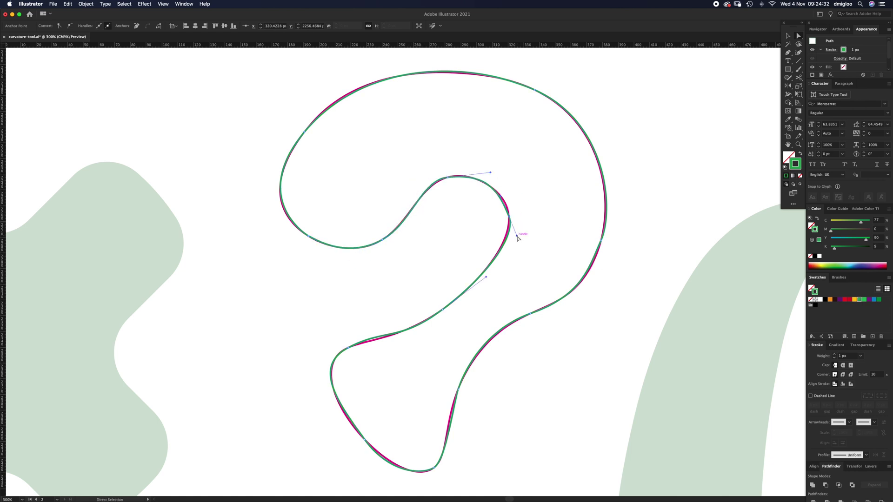
{"action": "left_click_drag", "start_coordinate": [516, 236], "coordinate": [514, 239]}
{"action": "left_click_drag", "start_coordinate": [492, 173], "coordinate": [487, 173]}
Unlock all objects and delete both question-mark outlines
{"action": "left_click_drag", "start_coordinate": [424, 266], "coordinate": [484, 313]}
{"action": "key", "text": "super+alt+2"}
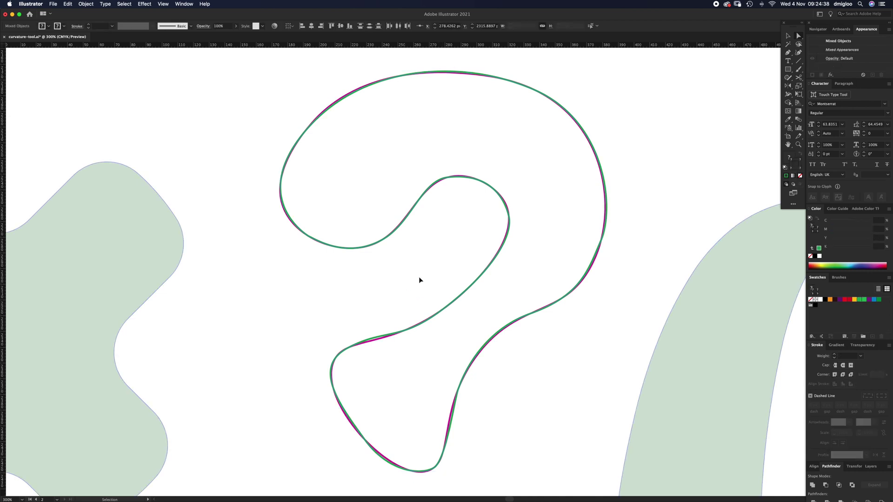
{"action": "left_click_drag", "start_coordinate": [423, 277], "coordinate": [473, 299]}
{"action": "key", "text": "Delete"}
{"action": "key", "text": "Delete"}
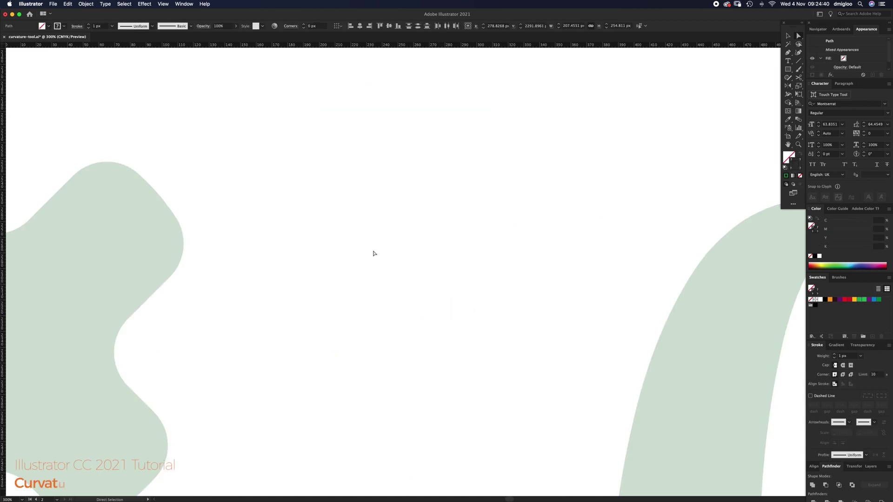
Try to start a Curvature Tool path on the lower-left edge of the green cross-shaped template
{"action": "key", "text": "z"}
{"action": "left_click", "coordinate": [324, 362], "text": "alt"}
{"action": "left_click_drag", "start_coordinate": [343, 391], "coordinate": [378, 189]}
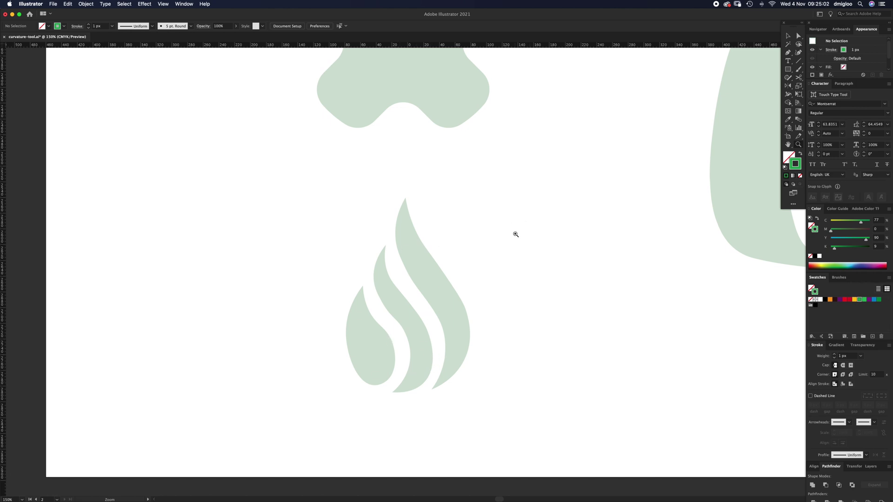
{"action": "left_click_drag", "start_coordinate": [551, 215], "coordinate": [500, 357]}
{"action": "left_click_drag", "start_coordinate": [479, 240], "coordinate": [496, 276]}
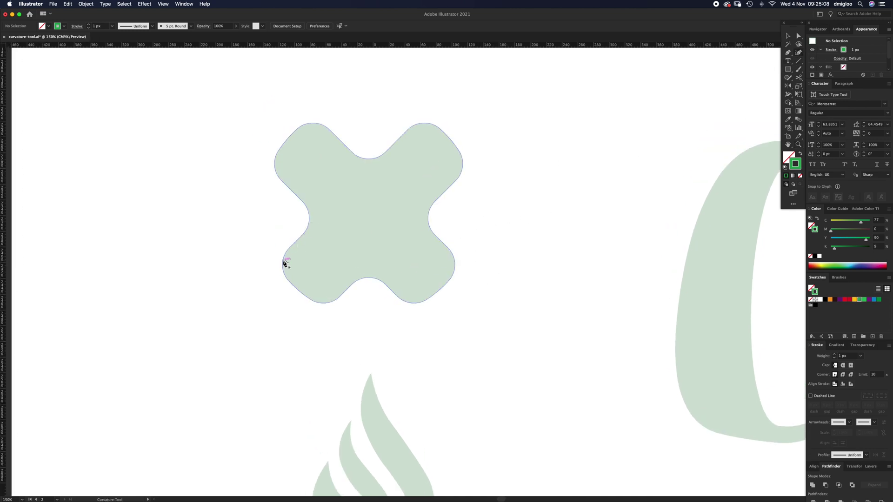
{"action": "left_click", "coordinate": [292, 285]}
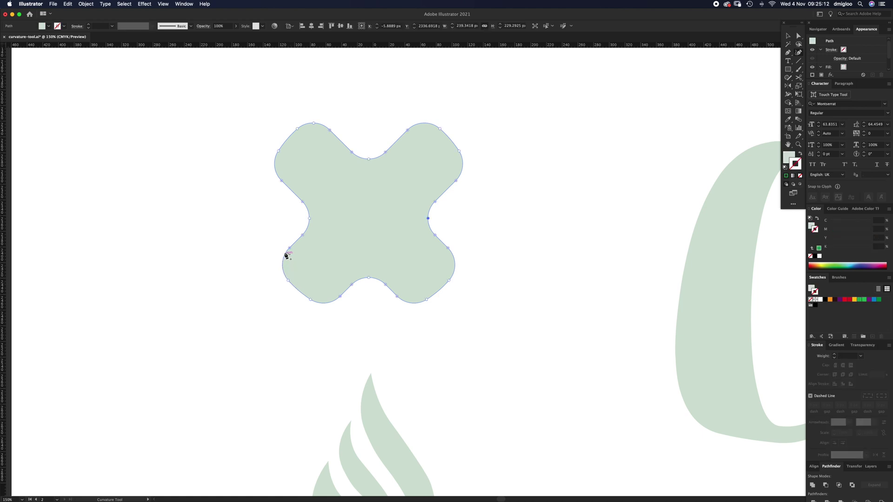
{"action": "left_click", "coordinate": [288, 248], "text": "super"}
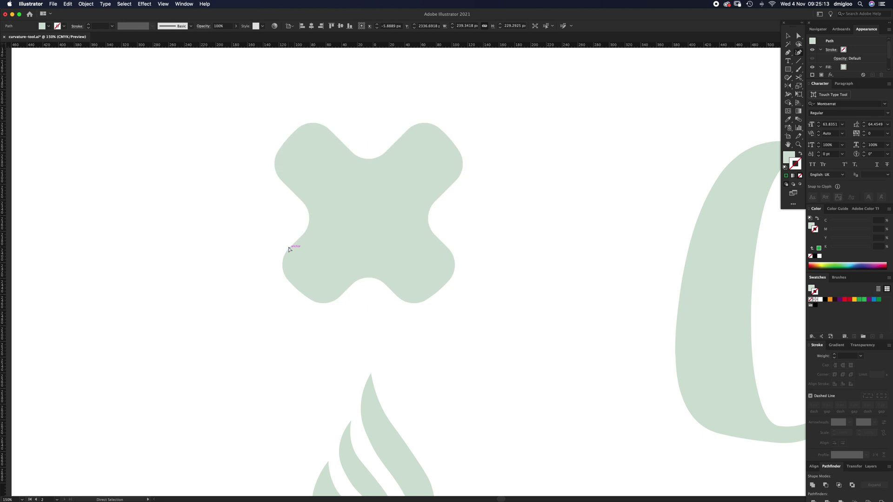
Trace the cross template's left notch and upper-left lobe with the Curvature Tool, starting at the lower-left lobe
{"action": "left_click", "coordinate": [284, 274]}
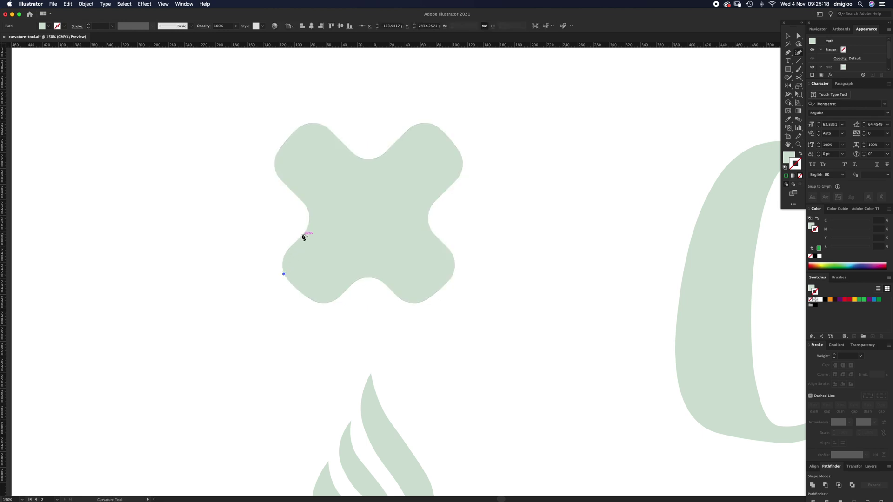
{"action": "left_click", "coordinate": [287, 250]}
{"action": "left_click", "coordinate": [306, 230]}
{"action": "left_click", "coordinate": [308, 211]}
{"action": "left_click", "coordinate": [292, 188]}
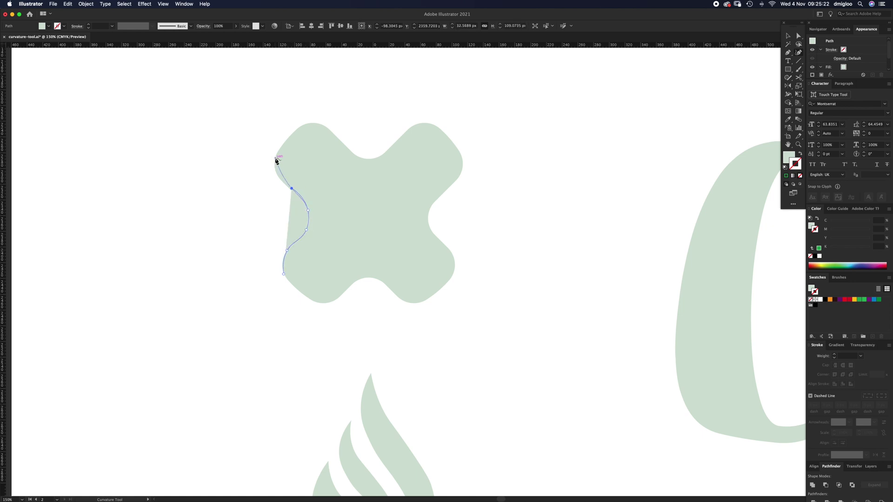
{"action": "left_click", "coordinate": [275, 159]}
{"action": "left_click", "coordinate": [294, 132]}
{"action": "left_click", "coordinate": [316, 123]}
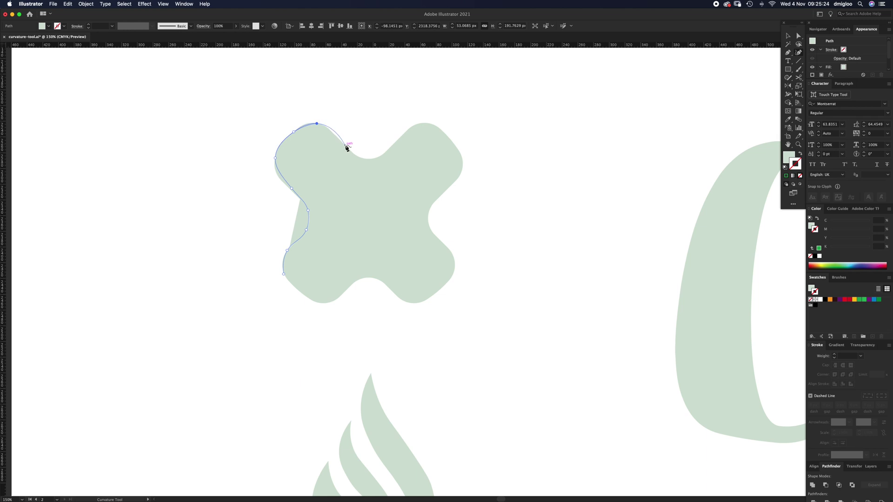
{"action": "left_click", "coordinate": [345, 146]}
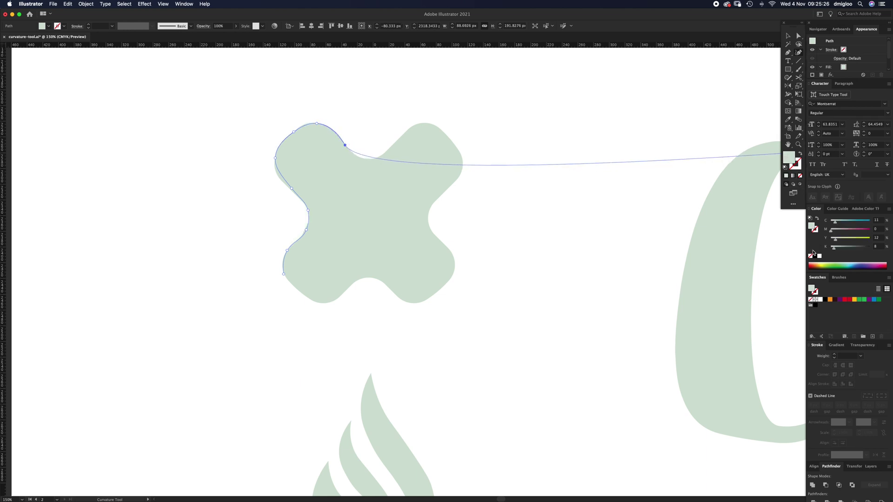
Remove the path's fill and give it a magenta stroke with the M value set to 100%
{"action": "left_click", "coordinate": [811, 256]}
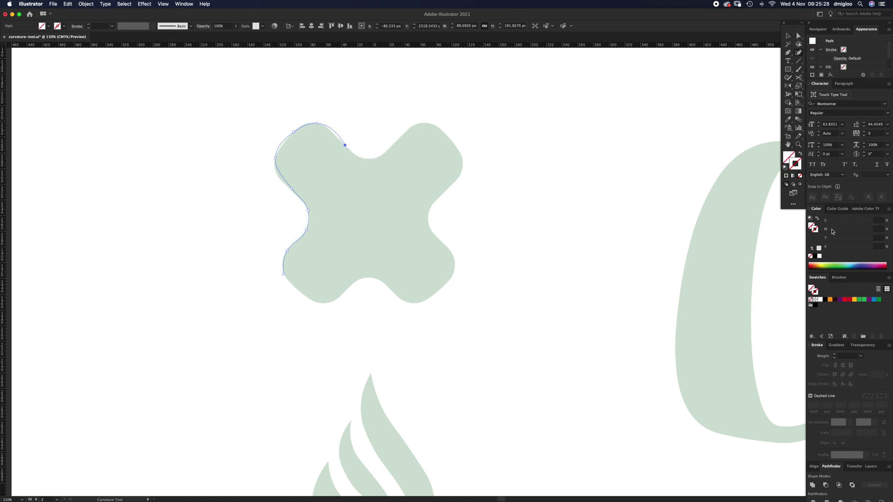
{"action": "left_click", "coordinate": [878, 230]}
{"action": "type", "text": "100"}
{"action": "key", "text": "Return"}
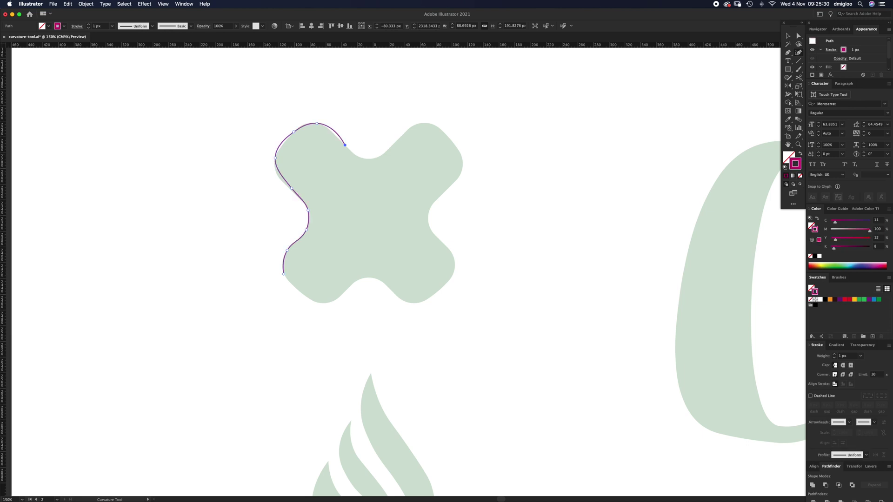
Continue the curved path around the cross's top notch and upper-right lobe to the middle of its right notch
{"action": "left_click", "coordinate": [367, 158]}
{"action": "left_click", "coordinate": [394, 140]}
{"action": "left_click", "coordinate": [425, 123]}
{"action": "left_click", "coordinate": [451, 138]}
{"action": "left_click", "coordinate": [462, 171]}
{"action": "left_click", "coordinate": [443, 194]}
{"action": "left_click", "coordinate": [427, 217]}
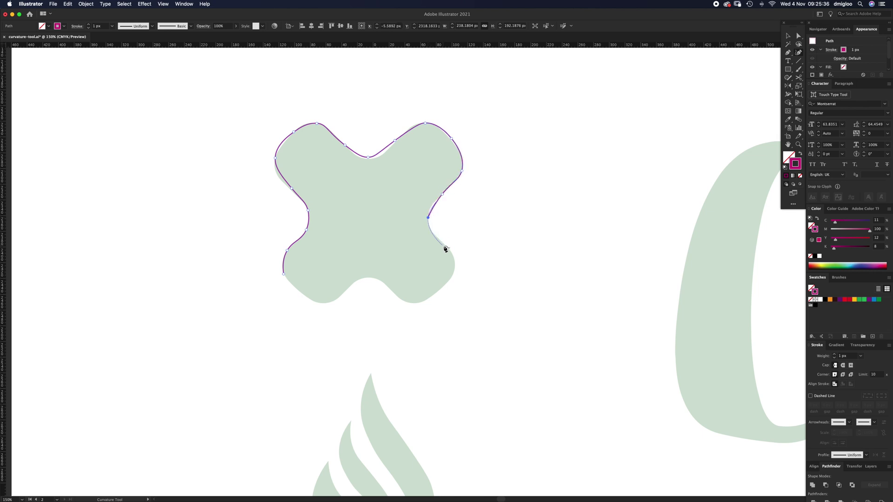
Trace the lower-right lobe, bottom notch and lower-left lobe, closing the path at its starting anchor
{"action": "left_click", "coordinate": [444, 244]}
{"action": "left_click", "coordinate": [454, 271]}
{"action": "left_click", "coordinate": [439, 289]}
{"action": "left_click", "coordinate": [411, 305]}
{"action": "left_click", "coordinate": [385, 284]}
{"action": "left_click", "coordinate": [360, 278]}
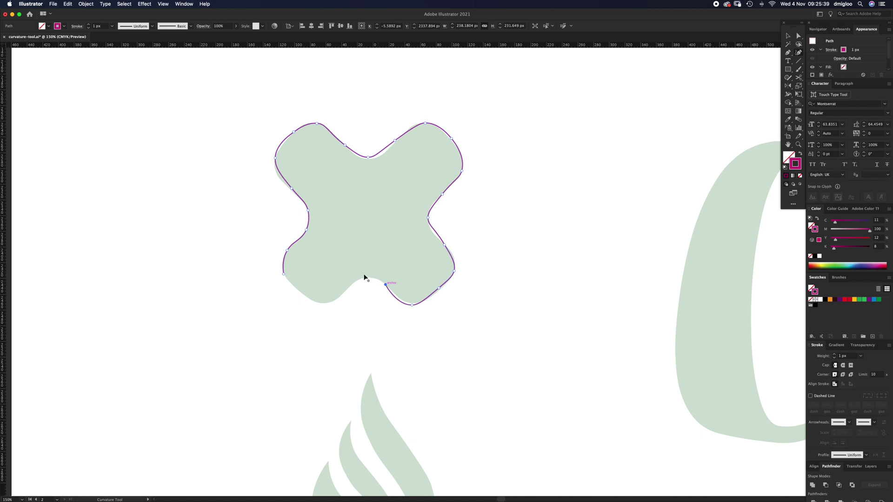
{"action": "left_click", "coordinate": [335, 300]}
{"action": "left_click", "coordinate": [304, 297]}
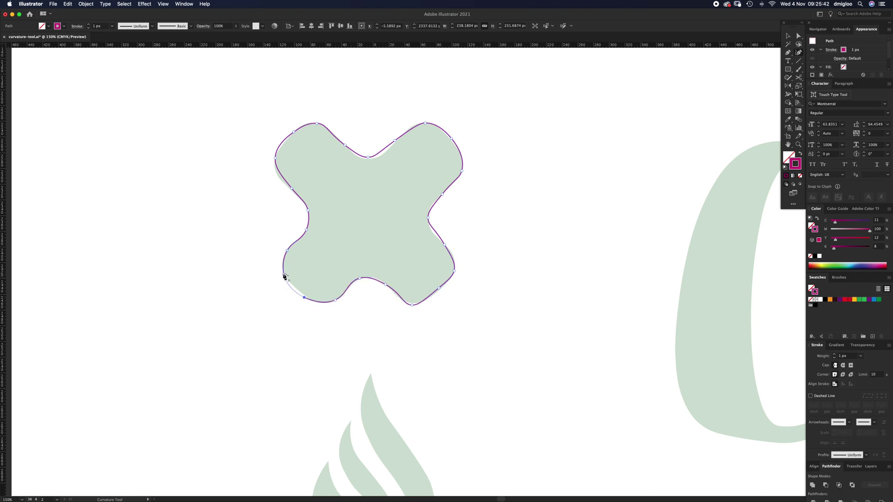
{"action": "left_click", "coordinate": [286, 291]}
{"action": "left_click", "coordinate": [304, 297]}
{"action": "left_click", "coordinate": [283, 274]}
Toggle the lower-left lobe's anchors between smooth and corner to demonstrate straight and curved segments
{"action": "left_click", "coordinate": [286, 250]}
{"action": "double_click", "coordinate": [304, 297]}
{"action": "key", "text": "z"}
{"action": "left_click_drag", "start_coordinate": [283, 261], "coordinate": [336, 231]}
{"action": "key", "text": "a"}
{"action": "left_click", "coordinate": [799, 53]}
{"action": "double_click", "coordinate": [293, 237]}
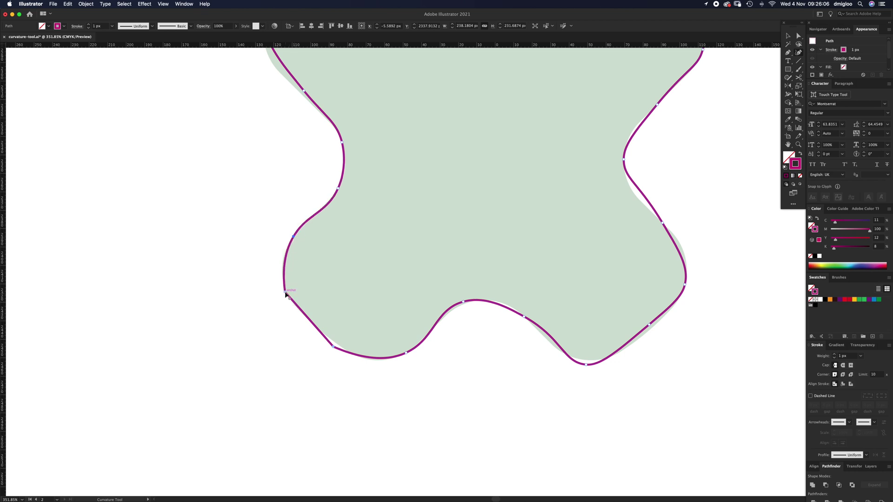
Draw a closed four-anchor circle about 114 px wide with the Curvature Tool in the empty area beside the cross
{"action": "left_click_drag", "start_coordinate": [225, 382], "coordinate": [364, 344]}
{"action": "left_click", "coordinate": [221, 225]}
{"action": "left_click", "coordinate": [218, 361]}
{"action": "left_click", "coordinate": [375, 368]}
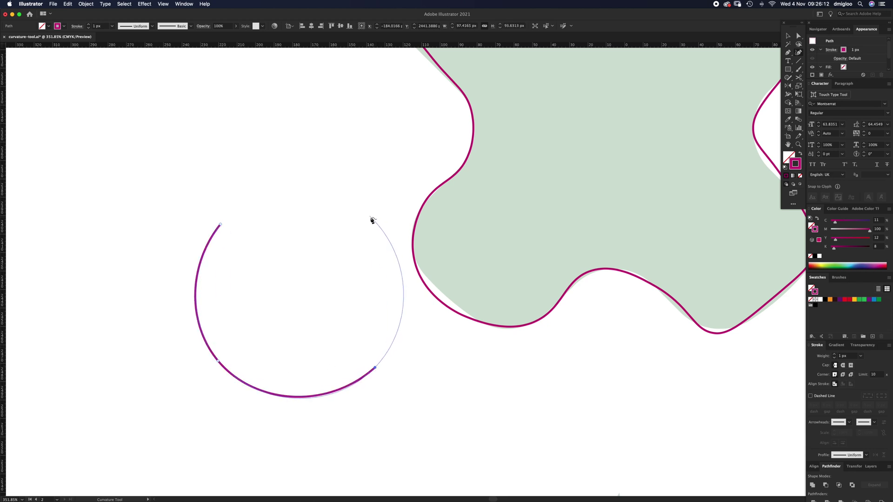
{"action": "left_click", "coordinate": [371, 218]}
{"action": "left_click", "coordinate": [220, 225]}
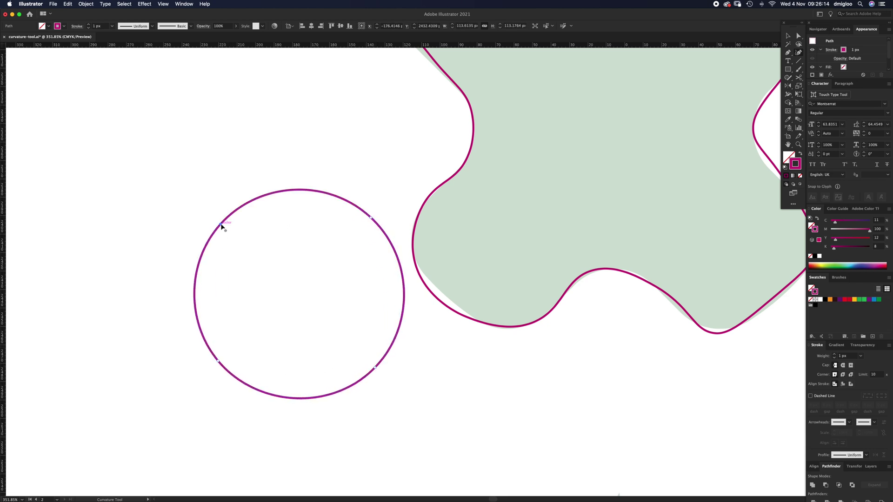
Convert the circle's four anchors to corner points to form a straight-sided quadrilateral
{"action": "double_click", "coordinate": [371, 218]}
{"action": "double_click", "coordinate": [220, 225]}
{"action": "double_click", "coordinate": [221, 225]}
{"action": "double_click", "coordinate": [219, 360]}
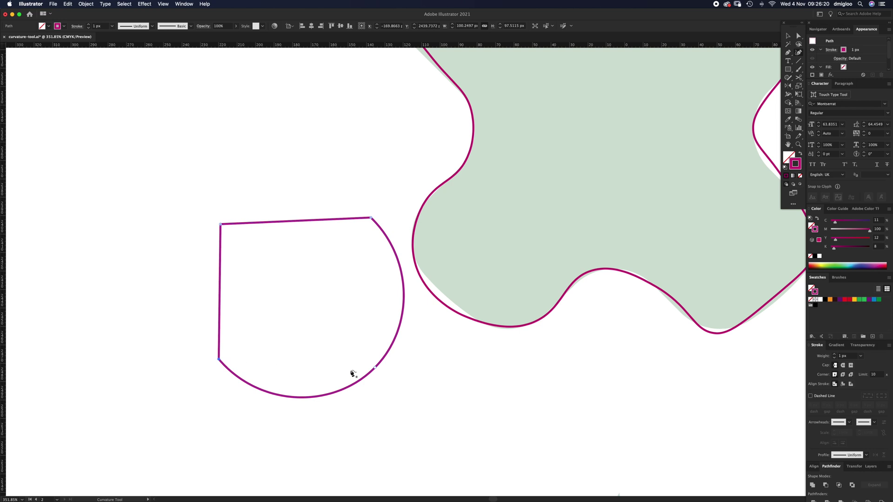
{"action": "double_click", "coordinate": [375, 367]}
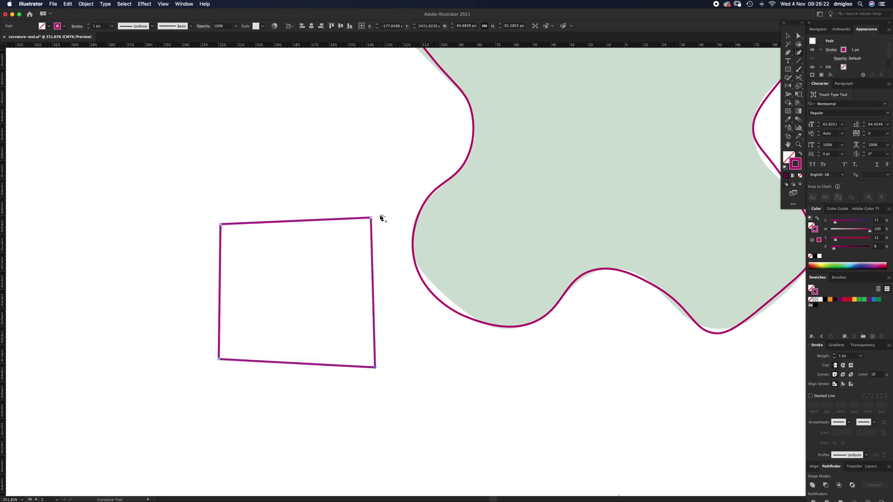
Convert the quadrilateral's corners back to smooth points and delete the practice shape
{"action": "double_click", "coordinate": [219, 360]}
{"action": "double_click", "coordinate": [371, 218]}
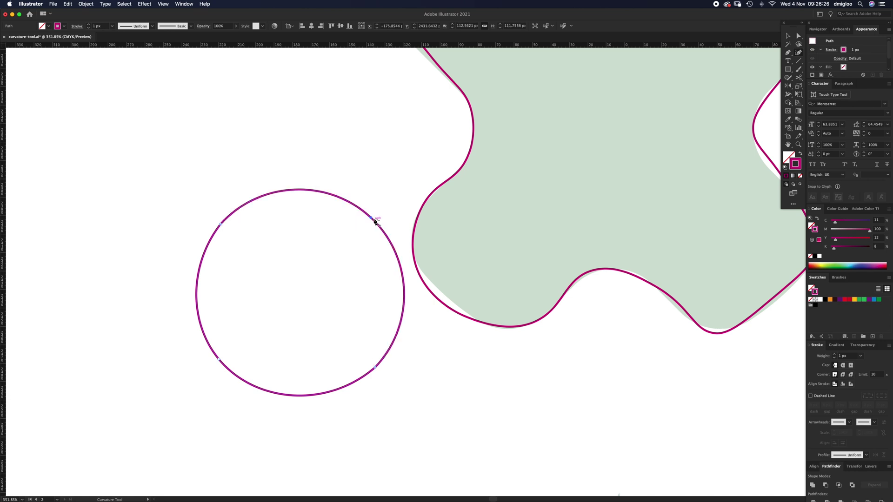
{"action": "key", "text": "v"}
{"action": "key", "text": "Delete"}
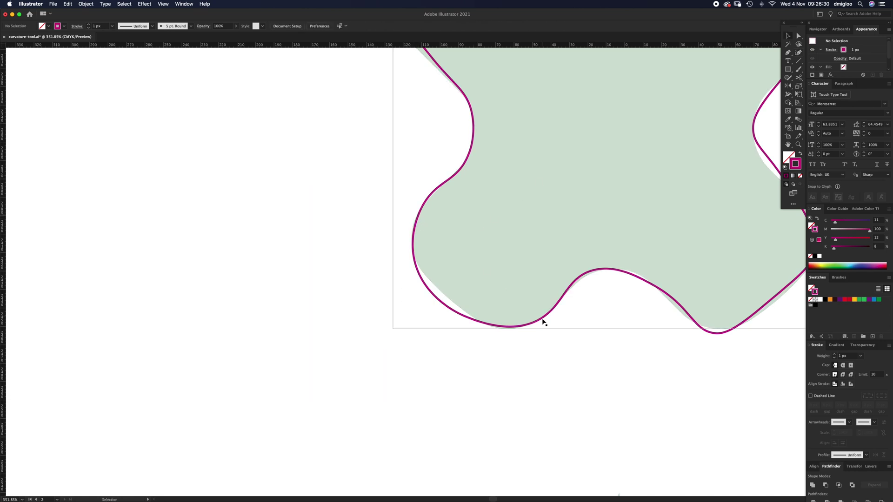
Reselect the magenta cross outline with the Curvature Tool and delete the anchor on the lower-left lobe's outer edge
{"action": "left_click", "coordinate": [605, 270]}
{"action": "left_click", "coordinate": [799, 53]}
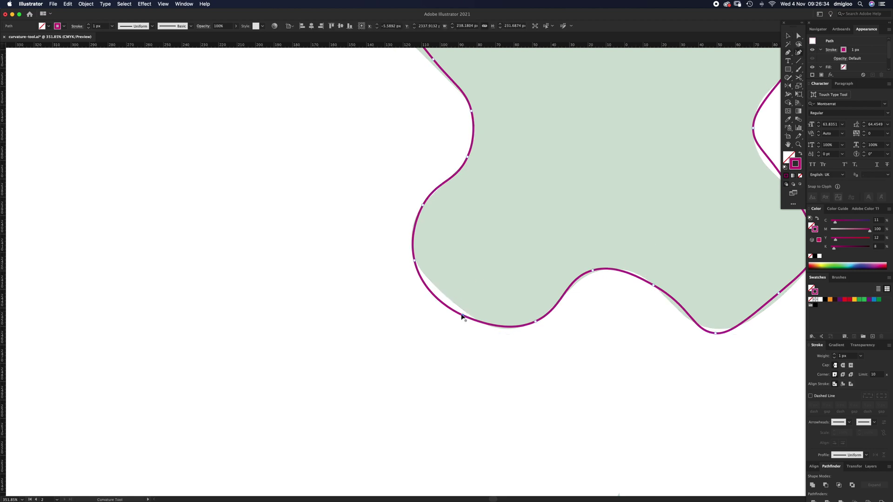
{"action": "left_click_drag", "start_coordinate": [464, 318], "coordinate": [466, 326]}
{"action": "key", "text": "Delete"}
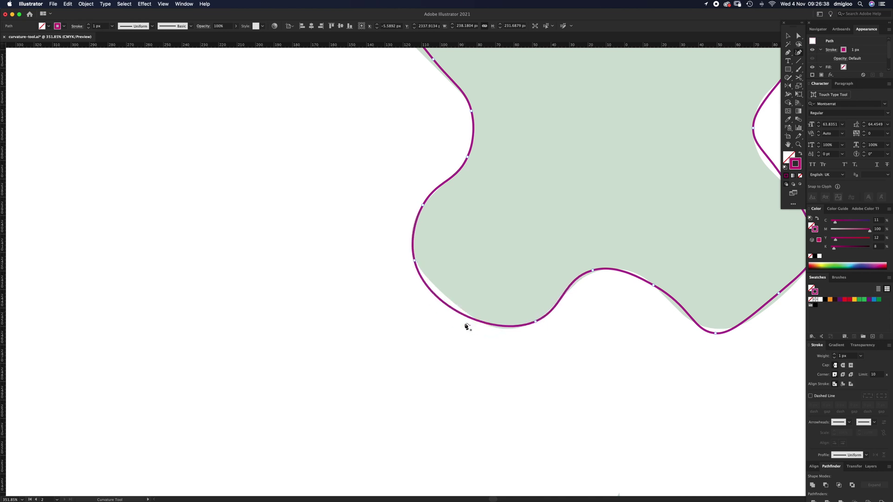
Move the lower-left lobe's leftmost anchor up as a smooth point and place a new anchor on its outer edge
{"action": "double_click", "coordinate": [414, 260]}
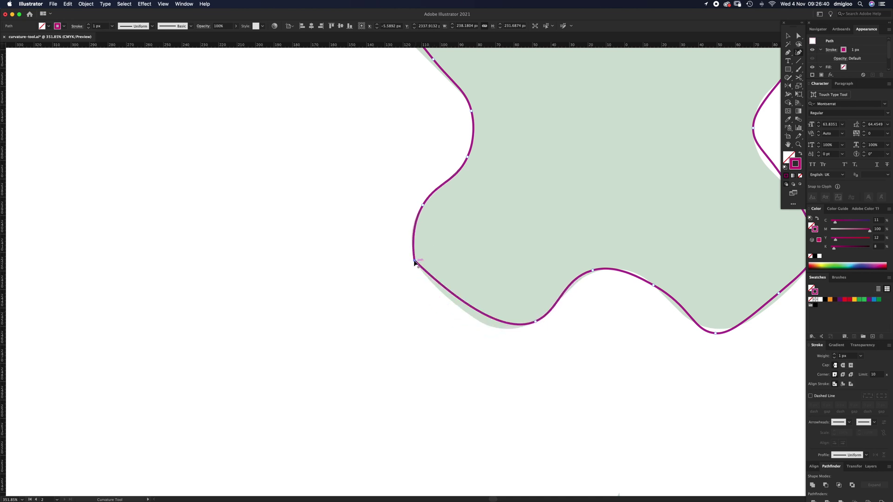
{"action": "left_click_drag", "start_coordinate": [415, 260], "coordinate": [411, 247]}
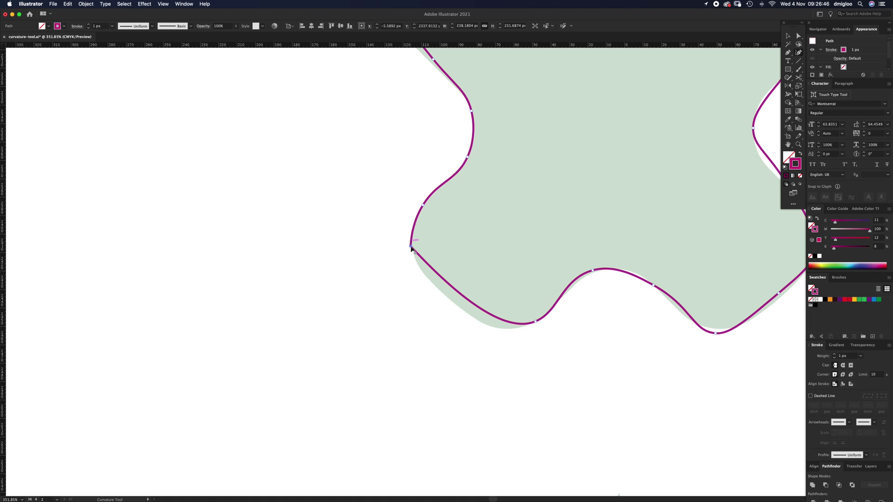
{"action": "double_click", "coordinate": [410, 246]}
{"action": "left_click", "coordinate": [448, 303]}
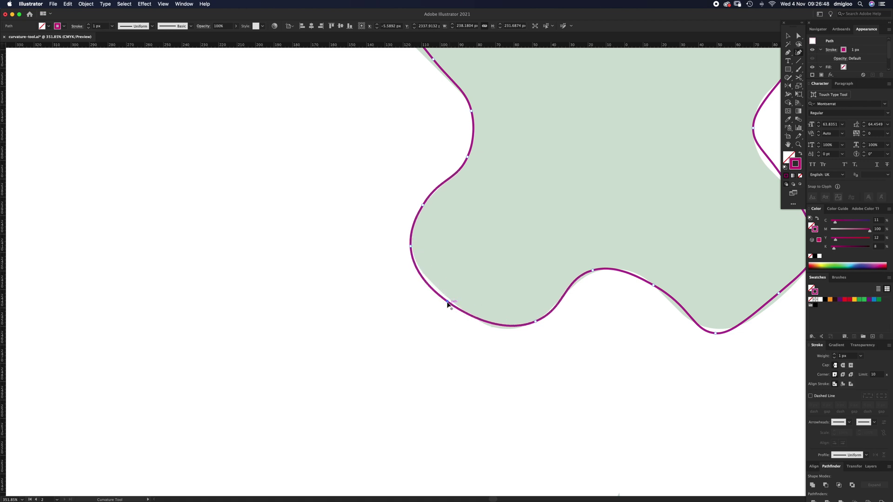
{"action": "left_click_drag", "start_coordinate": [448, 304], "coordinate": [450, 301]}
Reposition anchors around the lower-left lobe, left notch and bottom notch so the outline follows the template
{"action": "left_click_drag", "start_coordinate": [536, 322], "coordinate": [513, 328]}
{"action": "left_click_drag", "start_coordinate": [423, 204], "coordinate": [431, 195]}
{"action": "left_click_drag", "start_coordinate": [468, 157], "coordinate": [471, 155]}
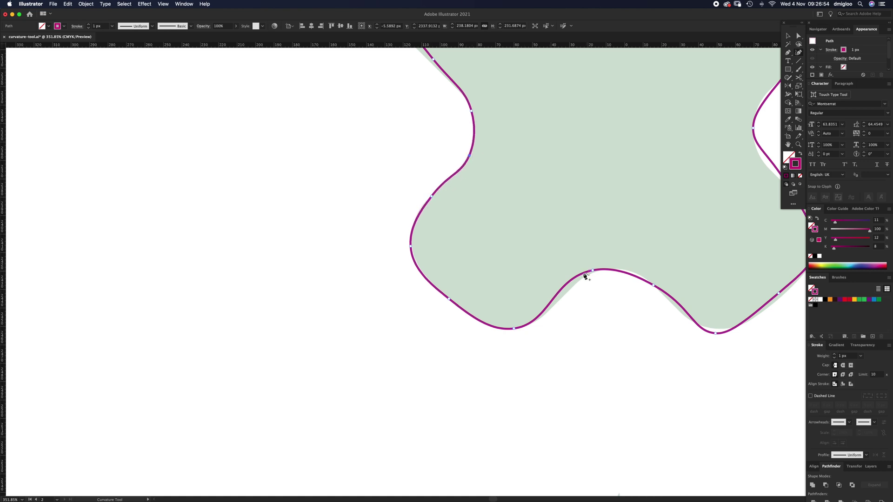
{"action": "left_click_drag", "start_coordinate": [593, 270], "coordinate": [645, 278]}
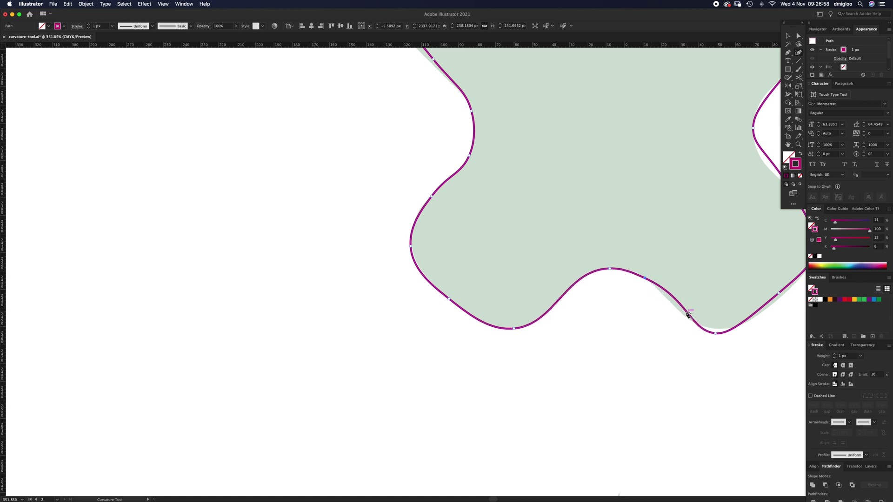
{"action": "left_click_drag", "start_coordinate": [687, 309], "coordinate": [718, 329]}
Adjust and add anchors along the lower-right lobe and right notch to fit the outline to the template
{"action": "left_click_drag", "start_coordinate": [742, 289], "coordinate": [450, 287]}
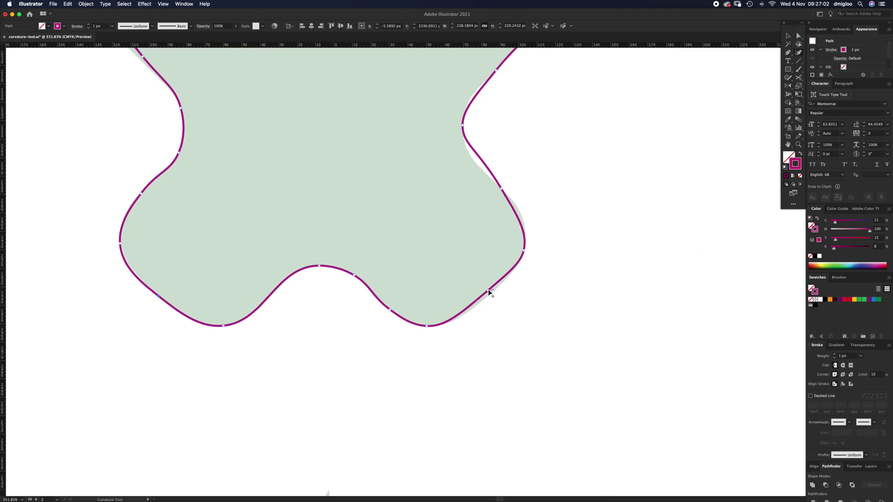
{"action": "left_click", "coordinate": [489, 294]}
{"action": "left_click", "coordinate": [517, 212]}
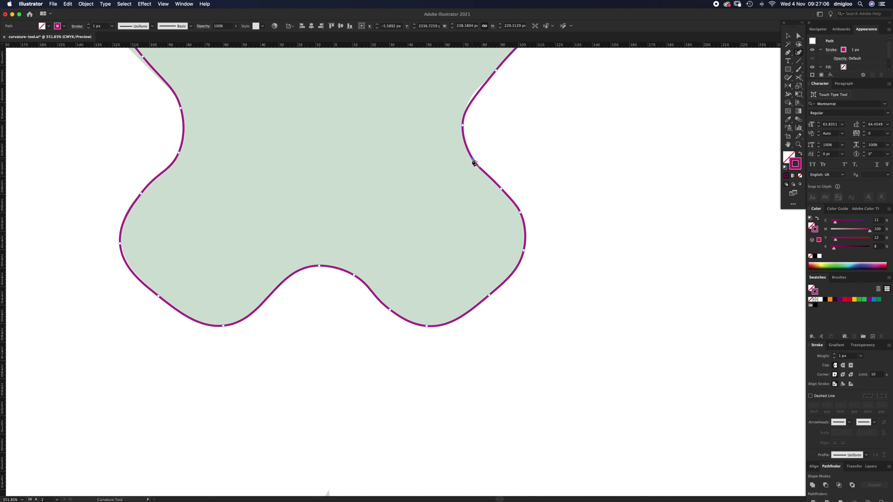
{"action": "scroll", "coordinate": [488, 162], "scroll_direction": "up", "scroll_amount": 5}
{"action": "scroll", "coordinate": [488, 163], "scroll_direction": "left", "scroll_amount": 1}
{"action": "left_click_drag", "start_coordinate": [493, 195], "coordinate": [491, 193]}
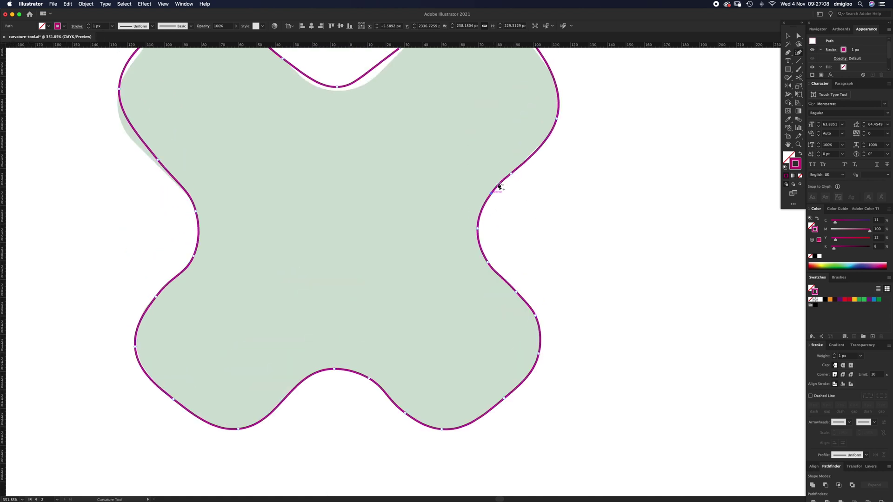
Adjust and add anchors around the upper-right lobe and top notch to match the template edge
{"action": "left_click", "coordinate": [539, 145]}
{"action": "left_click_drag", "start_coordinate": [547, 133], "coordinate": [562, 232]}
{"action": "left_click", "coordinate": [547, 143]}
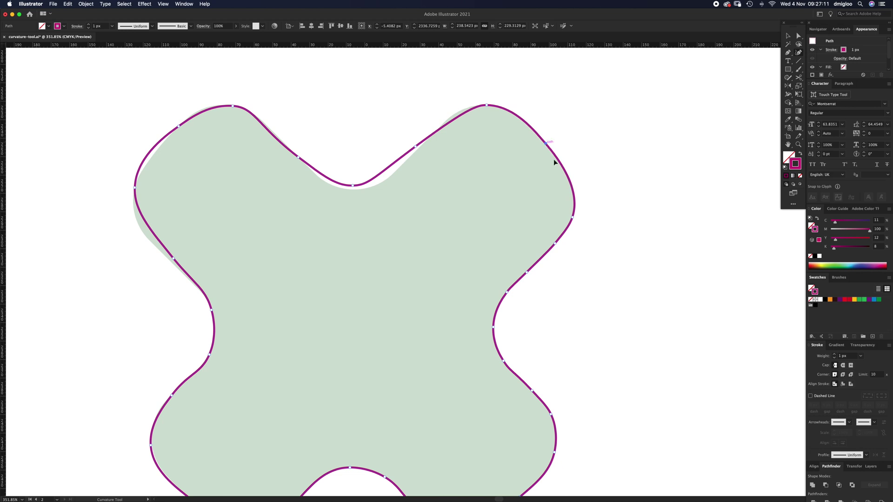
{"action": "left_click", "coordinate": [457, 113]}
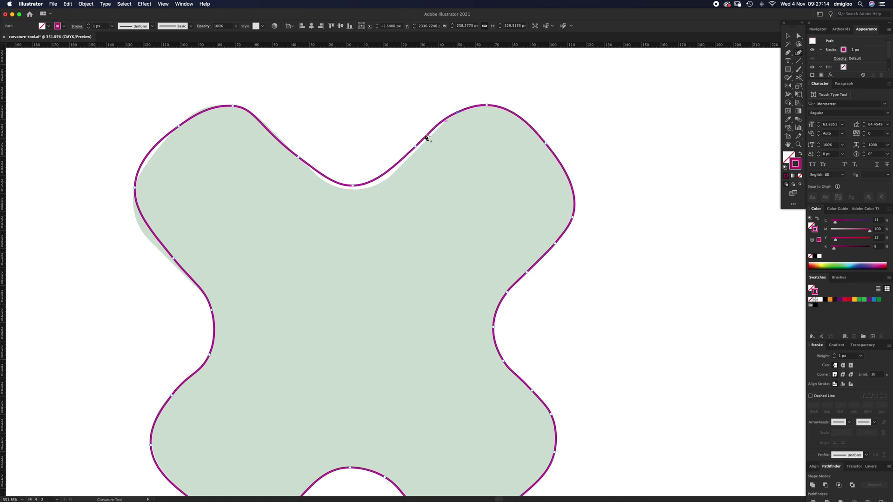
{"action": "left_click", "coordinate": [438, 129]}
{"action": "left_click_drag", "start_coordinate": [354, 187], "coordinate": [354, 190]}
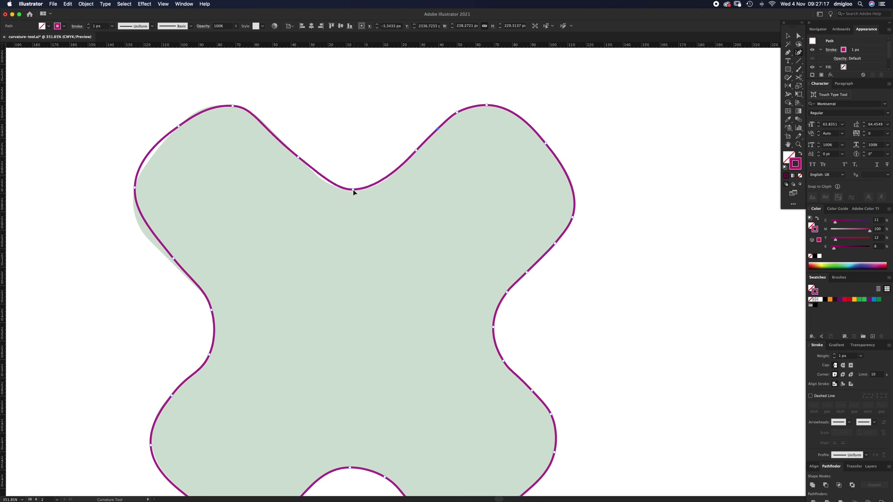
{"action": "left_click", "coordinate": [384, 179]}
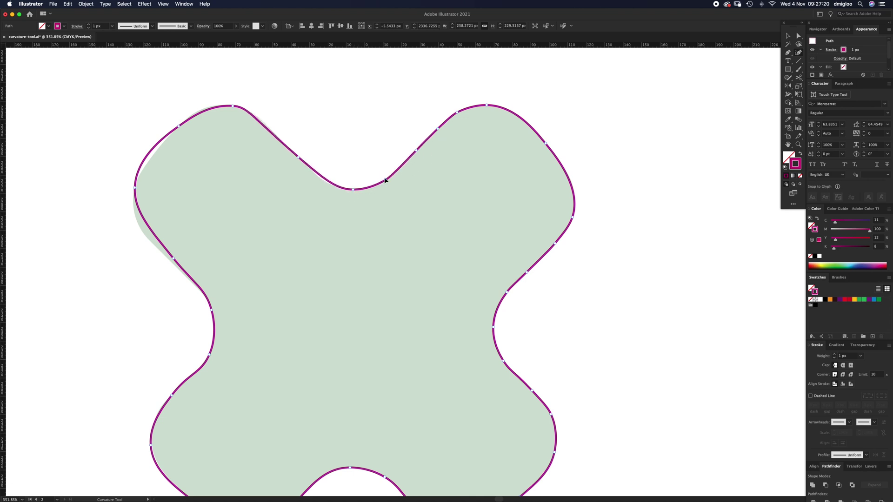
Adjust and add anchors around the top notch's left side and the upper-left lobe to fit the outline to the template
{"action": "scroll", "coordinate": [393, 200], "scroll_direction": "left", "scroll_amount": 6}
{"action": "left_click", "coordinate": [462, 200]}
{"action": "left_click_drag", "start_coordinate": [461, 198], "coordinate": [461, 200]}
{"action": "left_click", "coordinate": [408, 150]}
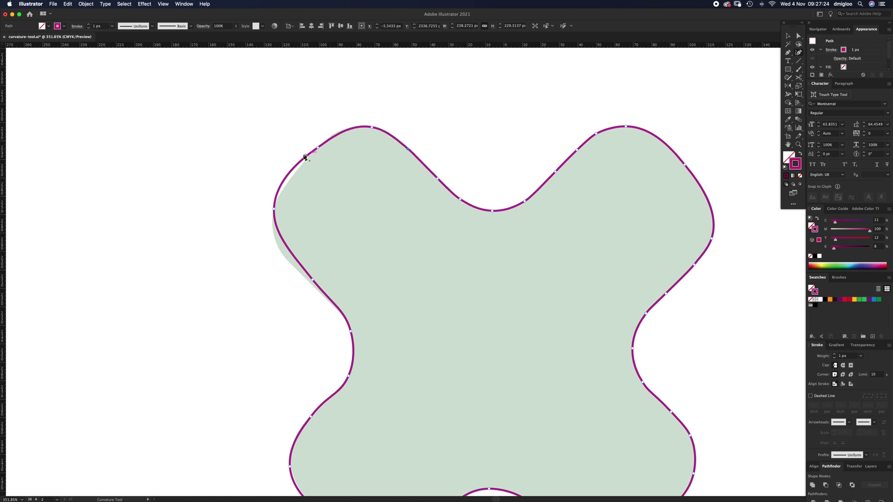
{"action": "left_click", "coordinate": [290, 180]}
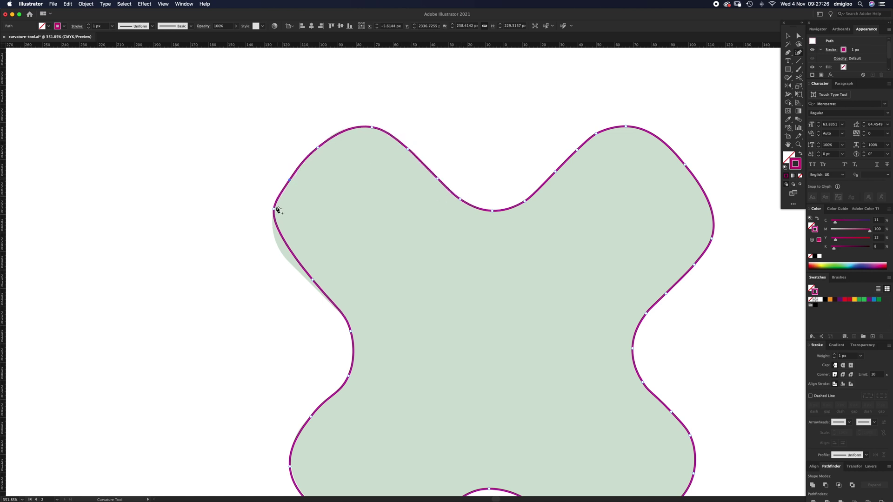
{"action": "left_click", "coordinate": [272, 226]}
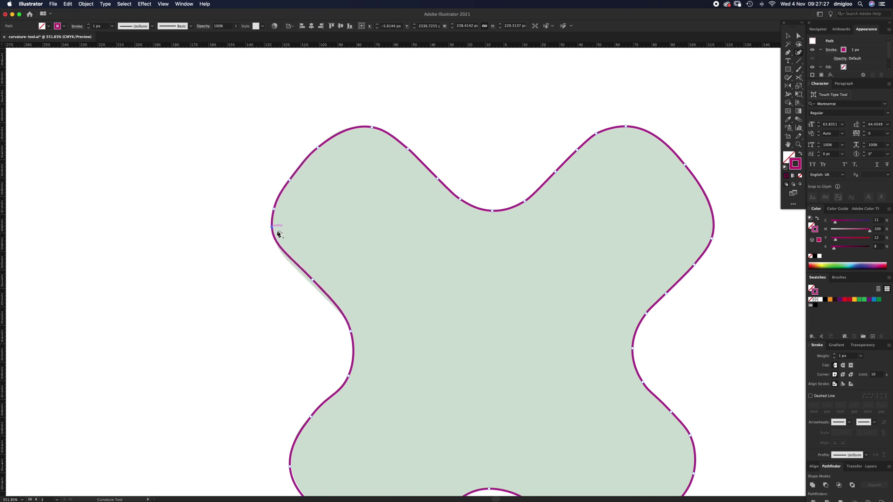
{"action": "left_click", "coordinate": [295, 268]}
{"action": "left_click_drag", "start_coordinate": [313, 284], "coordinate": [312, 286]}
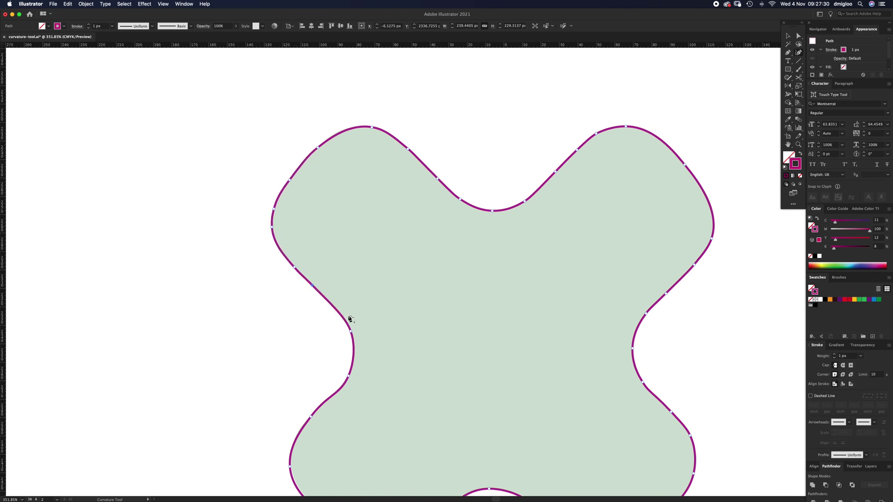
Select the whole cross-shaped outline, fill it with the magenta colour and deselect it
{"action": "key", "text": "super+minus"}
{"action": "key", "text": "super+minus"}
{"action": "key", "text": "v"}
{"action": "left_click", "coordinate": [434, 363]}
{"action": "left_click", "coordinate": [465, 326]}
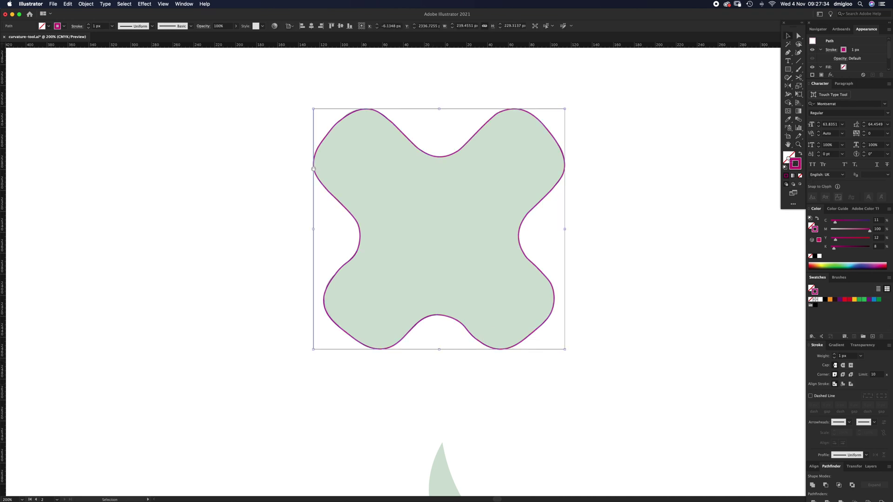
{"action": "left_click", "coordinate": [786, 175]}
{"action": "left_click", "coordinate": [678, 245]}
Try to start a Curvature Tool path on the bottom edge of the left teardrop in the flame template
{"action": "scroll", "coordinate": [473, 388], "scroll_direction": "down", "scroll_amount": 1}
{"action": "scroll", "coordinate": [473, 389], "scroll_direction": "down", "scroll_amount": 10}
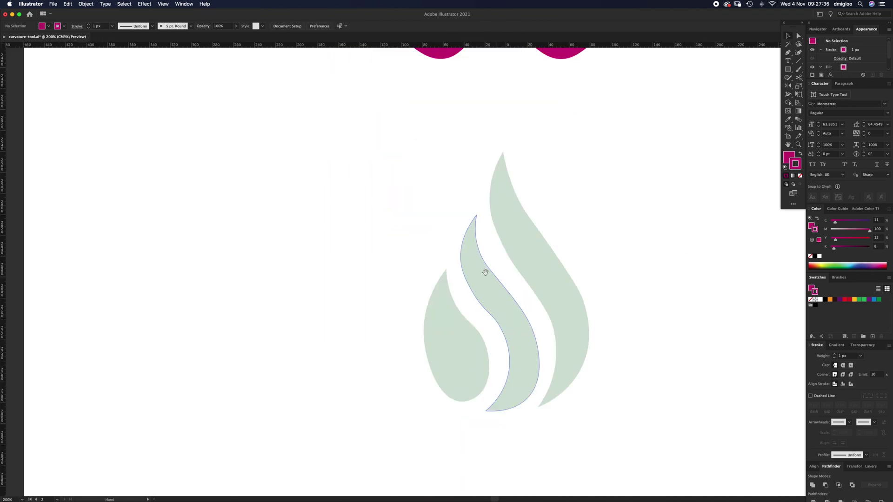
{"action": "scroll", "coordinate": [481, 320], "scroll_direction": "up", "scroll_amount": 5}
{"action": "left_click_drag", "start_coordinate": [545, 282], "coordinate": [517, 297]}
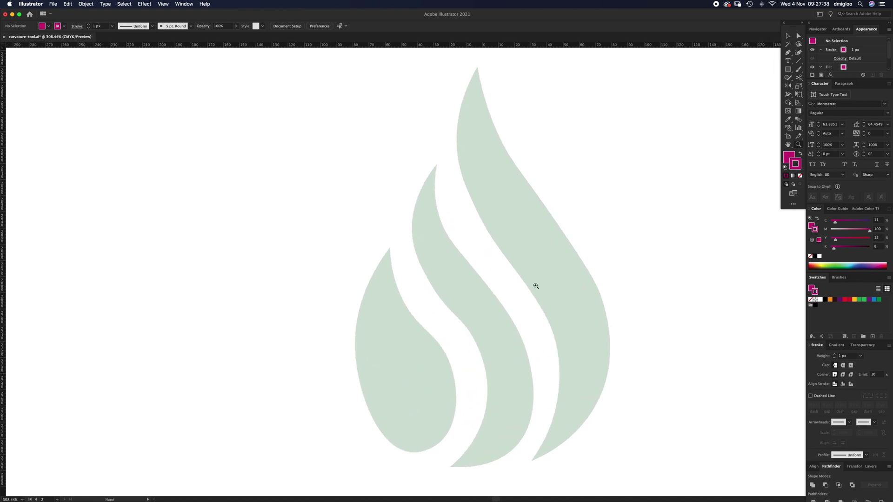
{"action": "left_click", "coordinate": [795, 53]}
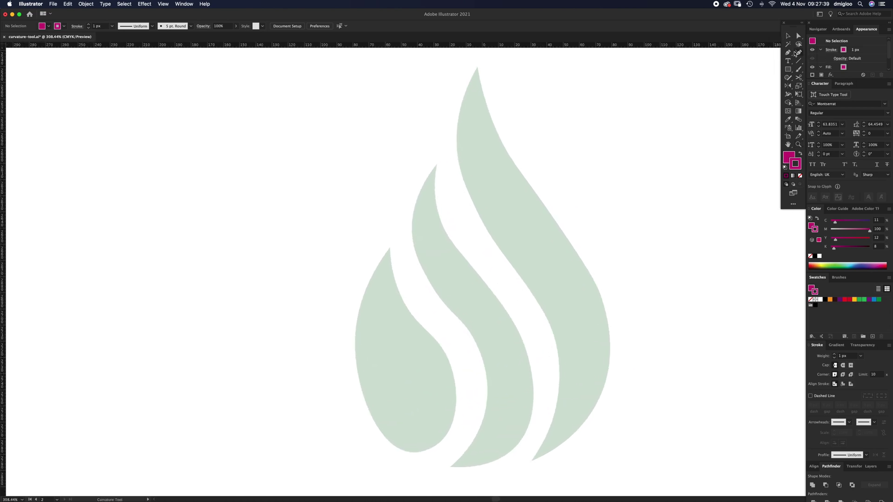
{"action": "left_click", "coordinate": [427, 453]}
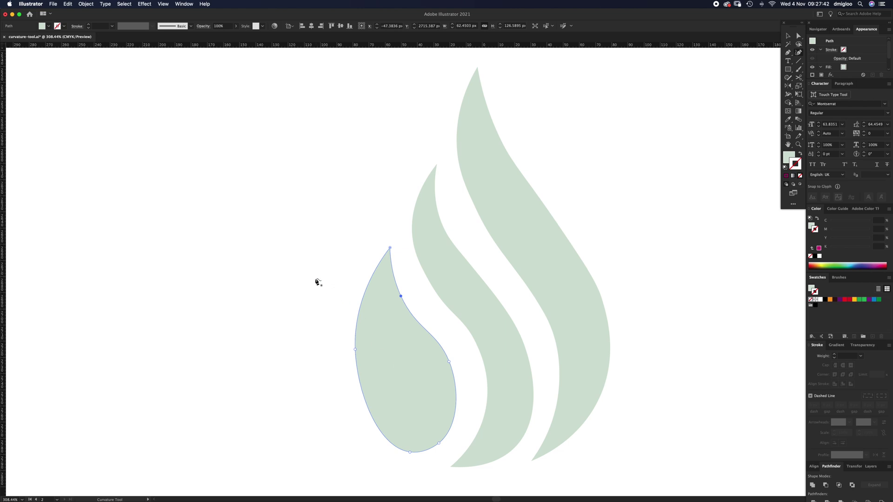
Select the three flame template shapes together, lock them and clear the selection
{"action": "key", "text": "v"}
{"action": "left_click_drag", "start_coordinate": [334, 241], "coordinate": [604, 275]}
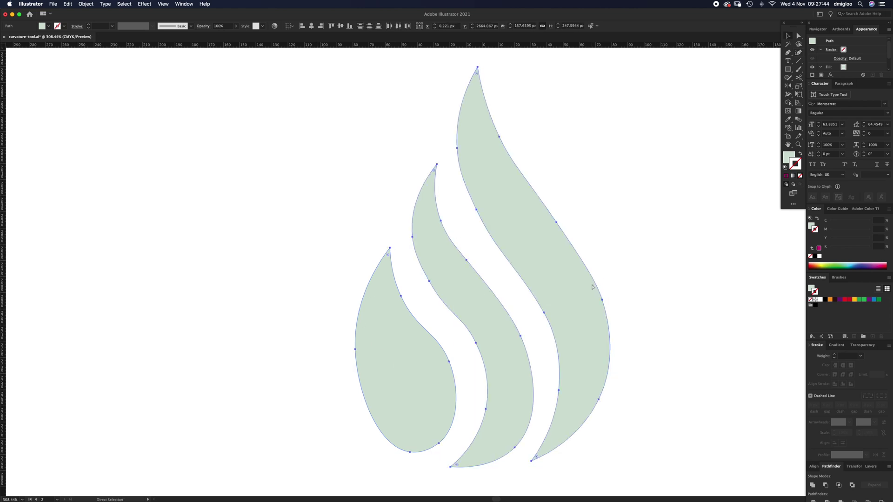
{"action": "left_click", "coordinate": [741, 126]}
Start tracing the left teardrop with the Curvature Tool, placing points from its base up the right edge
{"action": "left_click", "coordinate": [798, 53]}
{"action": "left_click", "coordinate": [422, 451]}
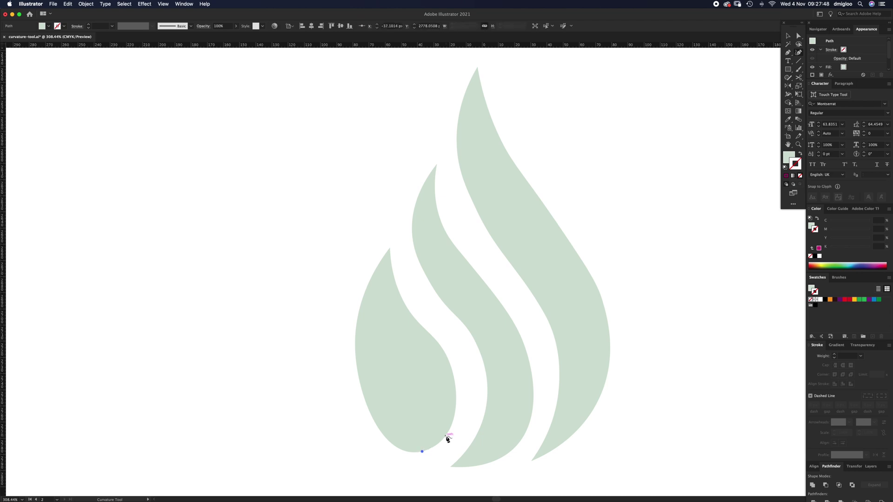
{"action": "left_click", "coordinate": [447, 434]}
{"action": "left_click", "coordinate": [456, 394]}
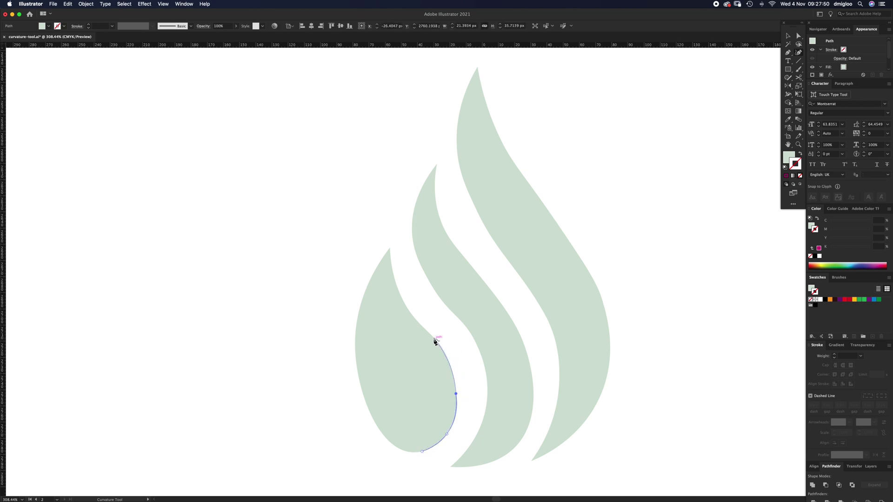
Set the teardrop path's fill to none and give it a magenta stroke of C 11, M 100, Y 12, K 8
{"action": "left_click", "coordinate": [789, 159]}
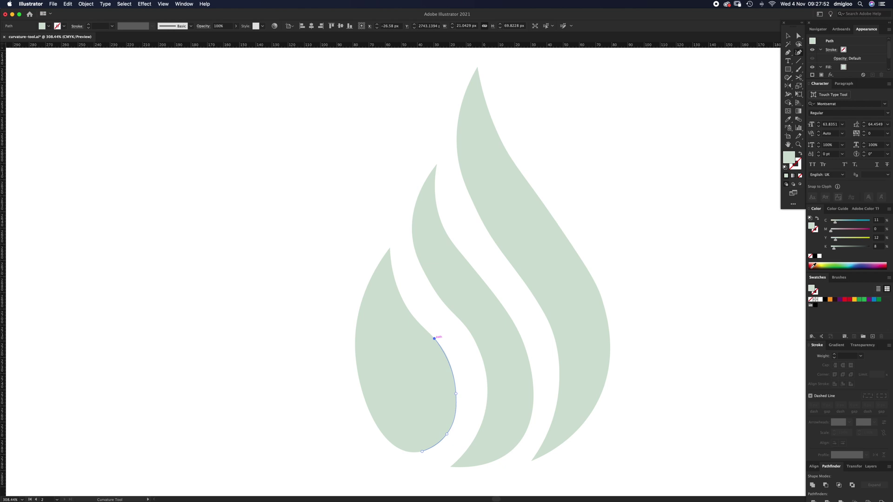
{"action": "left_click", "coordinate": [811, 257]}
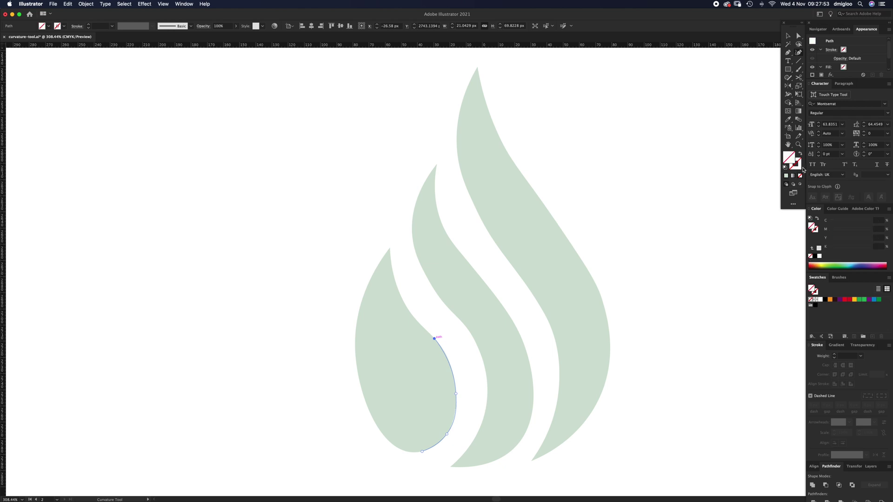
{"action": "left_click", "coordinate": [880, 229]}
{"action": "key", "text": "Return"}
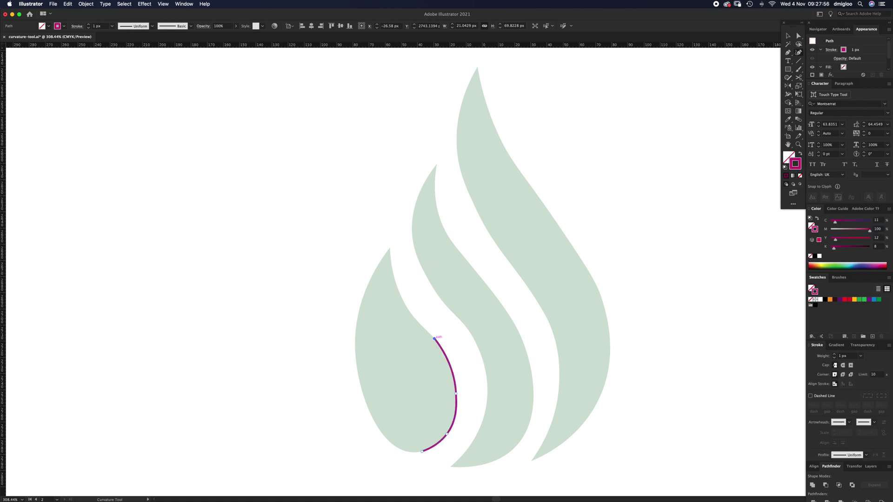
Continue the teardrop path up to its tip and down the left edge, closing it at the base
{"action": "left_click", "coordinate": [410, 312]}
{"action": "left_click", "coordinate": [388, 247]}
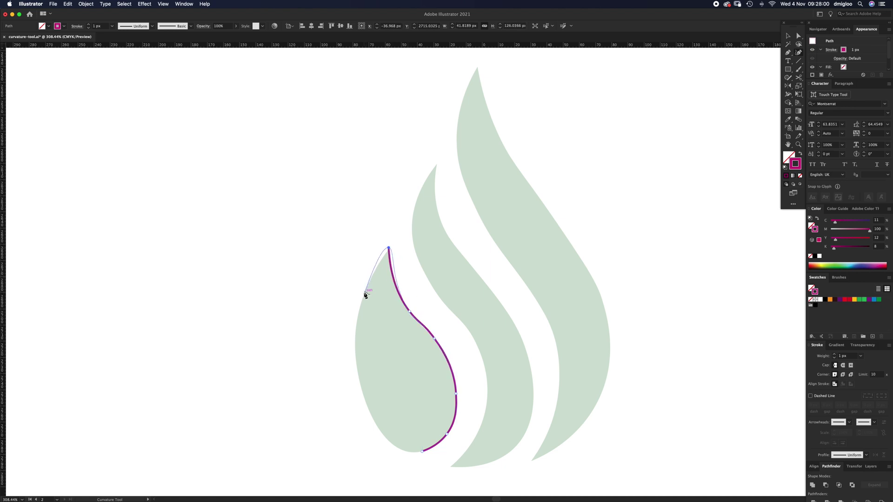
{"action": "left_click", "coordinate": [365, 292]}
{"action": "left_click", "coordinate": [357, 371]}
{"action": "left_click", "coordinate": [383, 436]}
{"action": "left_click", "coordinate": [423, 452]}
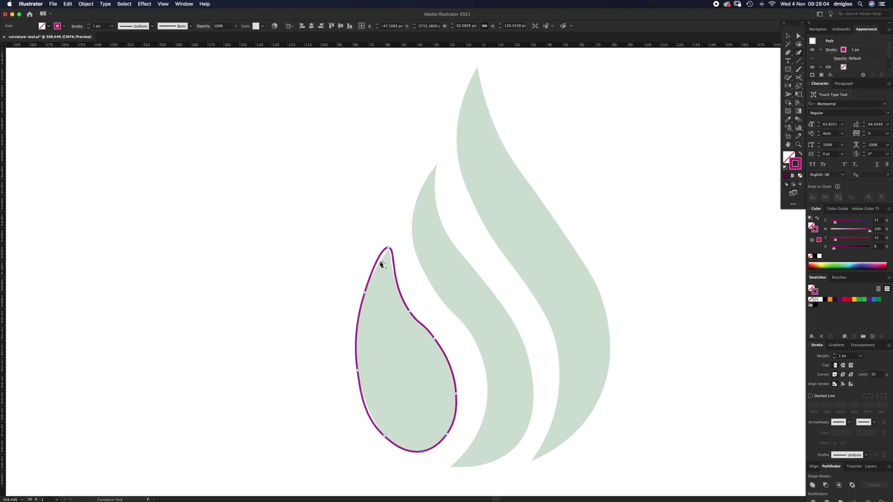
Convert the teardrop's tip to a corner point and add anchors on its upper-right and lower-left edges to match the template
{"action": "double_click", "coordinate": [390, 248]}
{"action": "key", "text": "z"}
{"action": "left_click_drag", "start_coordinate": [424, 371], "coordinate": [455, 326]}
{"action": "left_click", "coordinate": [797, 62]}
{"action": "left_click_drag", "start_coordinate": [464, 252], "coordinate": [461, 255]}
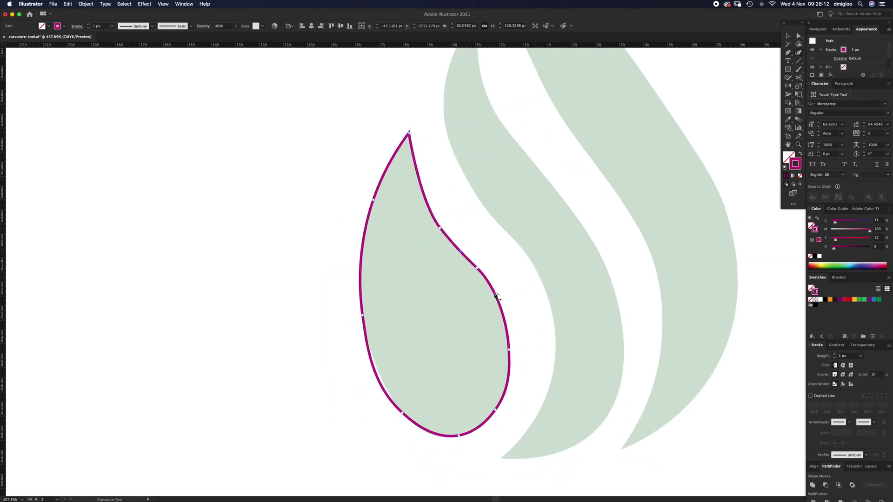
{"action": "left_click", "coordinate": [382, 381]}
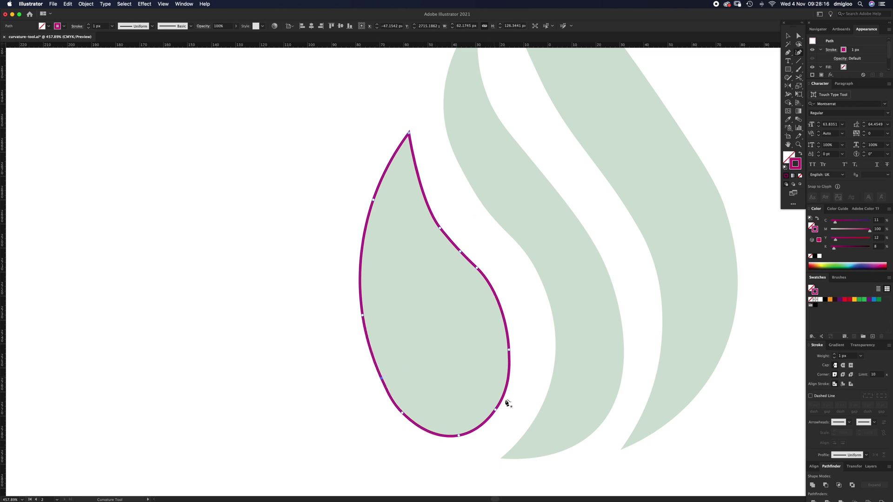
Trace the middle flame's left edge with curvature points from its lower tip to its upper tip
{"action": "left_click", "coordinate": [501, 458]}
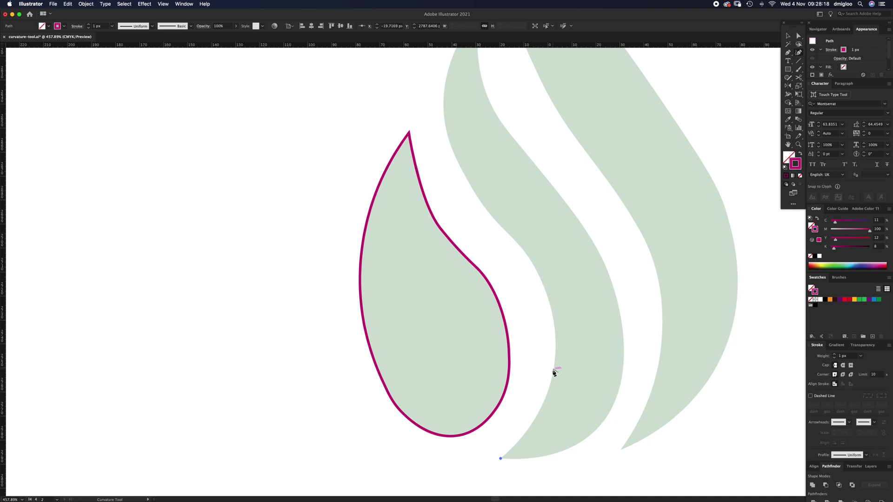
{"action": "left_click", "coordinate": [553, 372]}
{"action": "left_click", "coordinate": [521, 250]}
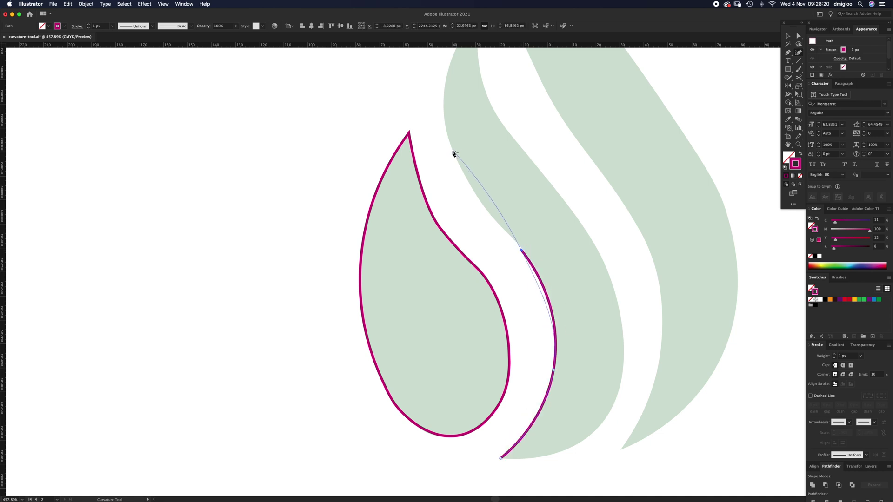
{"action": "left_click", "coordinate": [453, 152]}
{"action": "scroll", "coordinate": [458, 163], "scroll_direction": "up", "scroll_amount": 3}
{"action": "left_click", "coordinate": [476, 84]}
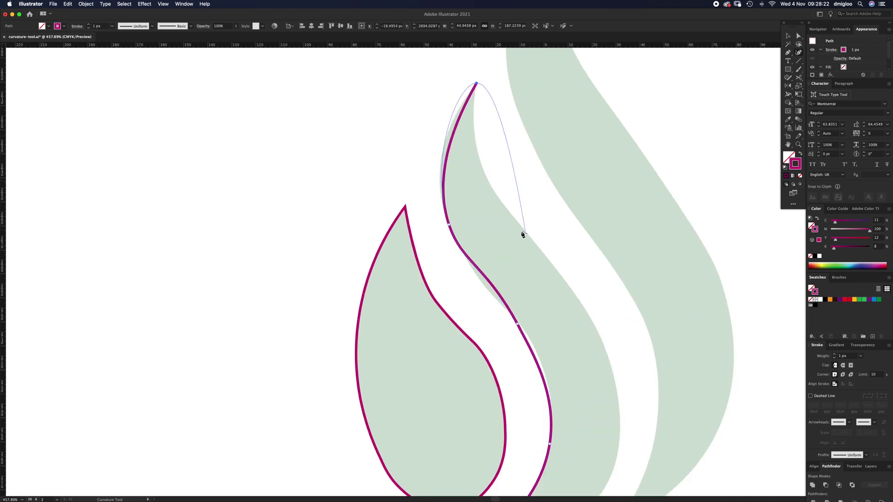
Trace down the middle flame's right edge, close the path at the lower tip and make that tip a corner point
{"action": "left_click", "coordinate": [483, 167]}
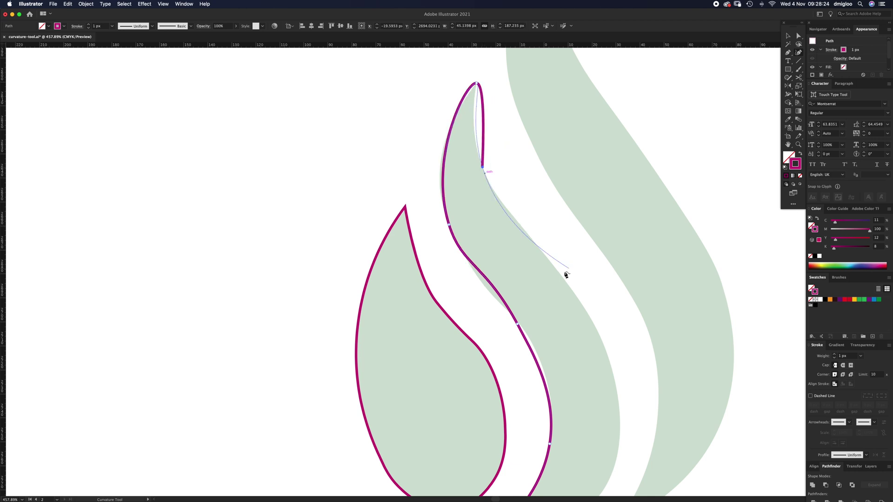
{"action": "left_click", "coordinate": [564, 276]}
{"action": "scroll", "coordinate": [564, 260], "scroll_direction": "down", "scroll_amount": 6}
{"action": "scroll", "coordinate": [564, 261], "scroll_direction": "right", "scroll_amount": 2}
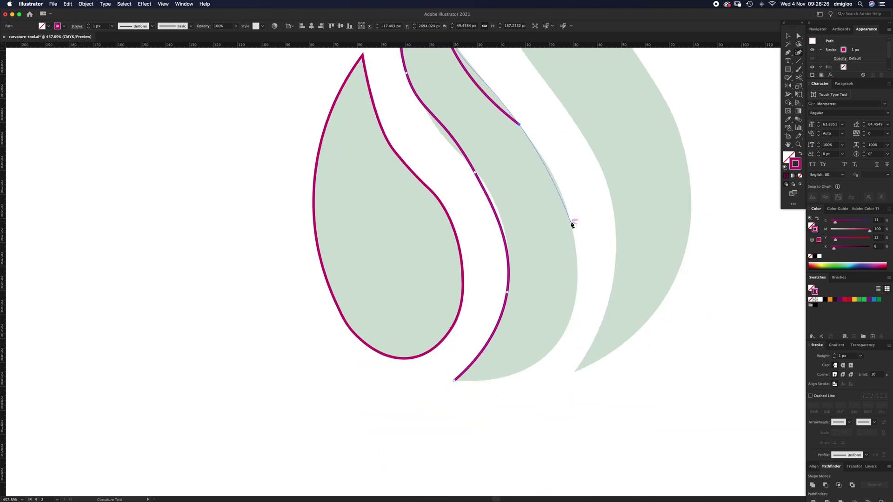
{"action": "left_click", "coordinate": [572, 222]}
{"action": "left_click", "coordinate": [571, 316]}
{"action": "left_click", "coordinate": [523, 370]}
{"action": "left_click", "coordinate": [455, 380]}
{"action": "double_click", "coordinate": [455, 381]}
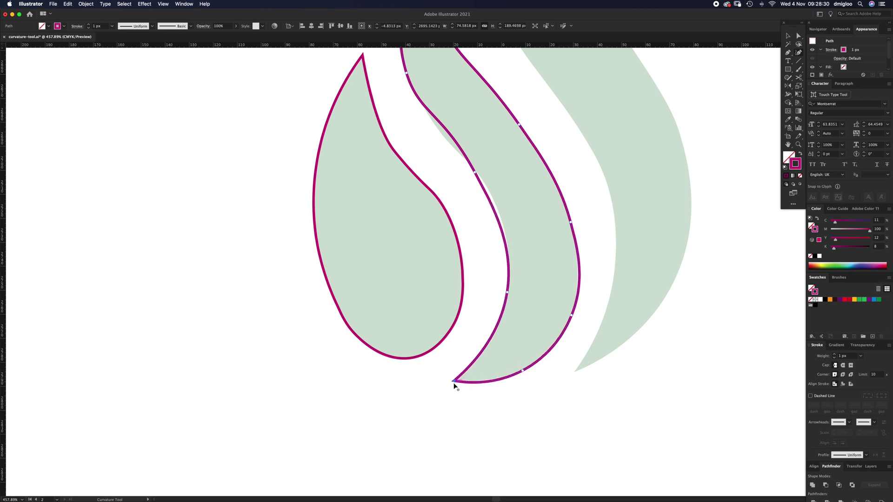
Add and adjust anchors along the middle flame's lower-right and left edges so the outline follows the template
{"action": "scroll", "coordinate": [567, 318], "scroll_direction": "up", "scroll_amount": 3}
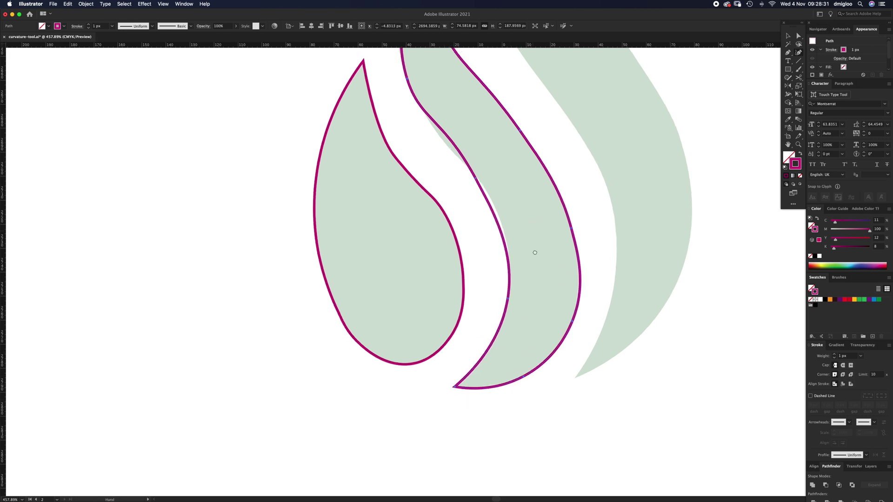
{"action": "left_click", "coordinate": [580, 306]}
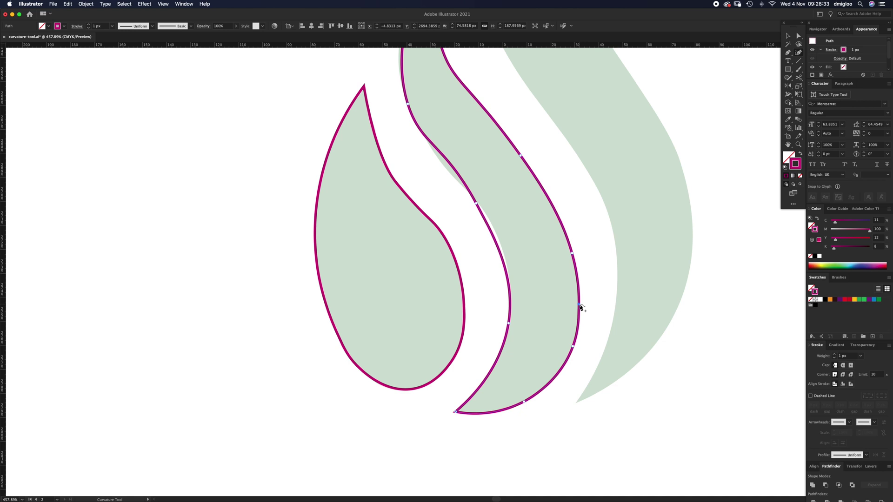
{"action": "left_click", "coordinate": [501, 250]}
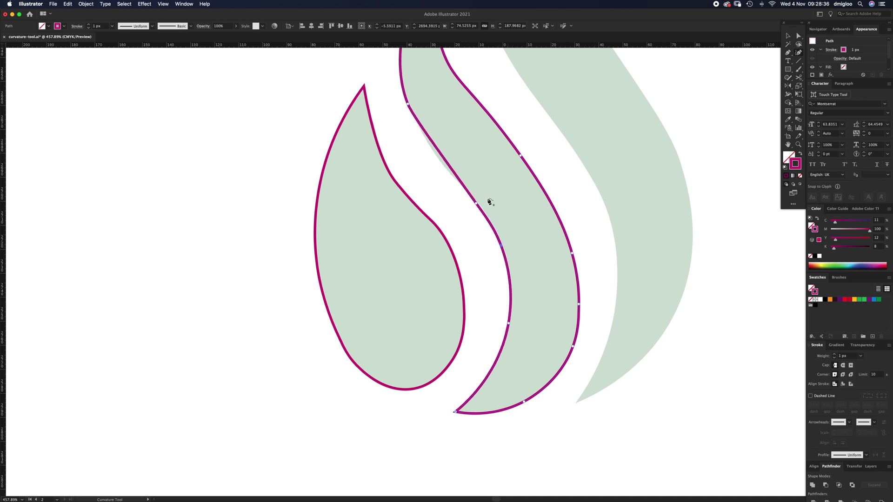
{"action": "left_click_drag", "start_coordinate": [431, 132], "coordinate": [444, 190]}
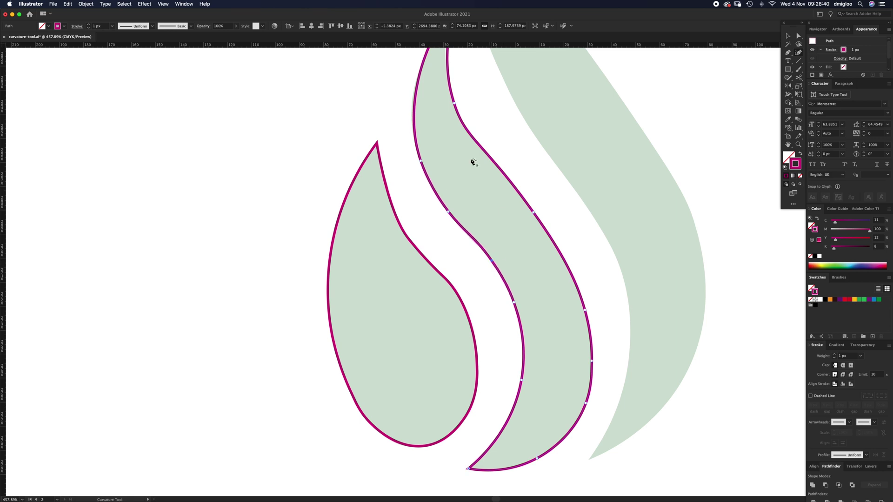
{"action": "left_click_drag", "start_coordinate": [435, 131], "coordinate": [429, 177]}
Convert the middle flame's upper tip to a corner point, refine its right edge with another anchor and deselect the path
{"action": "double_click", "coordinate": [446, 104]}
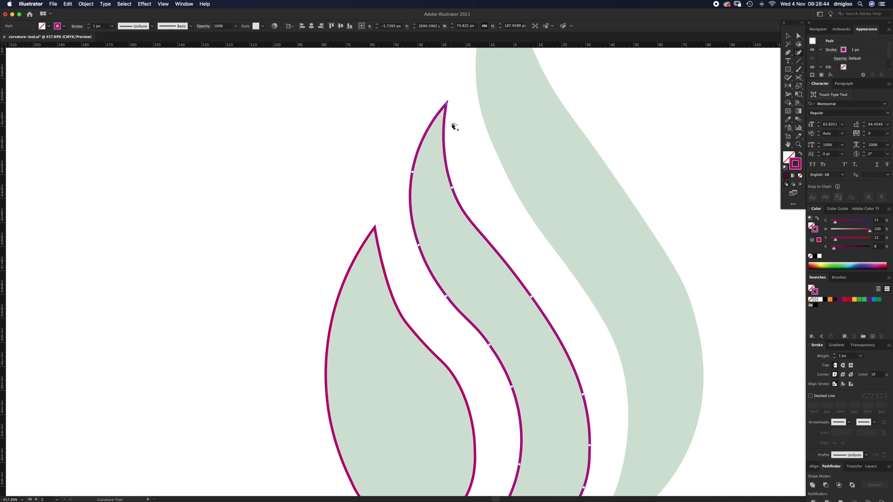
{"action": "left_click_drag", "start_coordinate": [500, 255], "coordinate": [498, 257]}
{"action": "key", "text": "super+minus"}
{"action": "key", "text": "super+plus"}
{"action": "key", "text": "v"}
{"action": "left_click", "coordinate": [418, 244]}
{"action": "key", "text": "super+minus"}
{"action": "key", "text": "super+minus"}
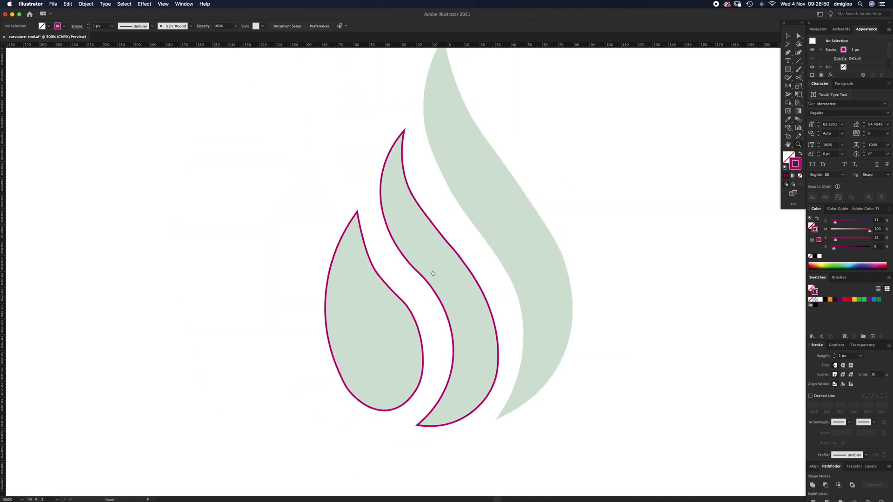
Draw a closed, curved freeform shape with the Pen tool in the empty area to the right of the flames
{"action": "left_click_drag", "start_coordinate": [424, 275], "coordinate": [375, 288]}
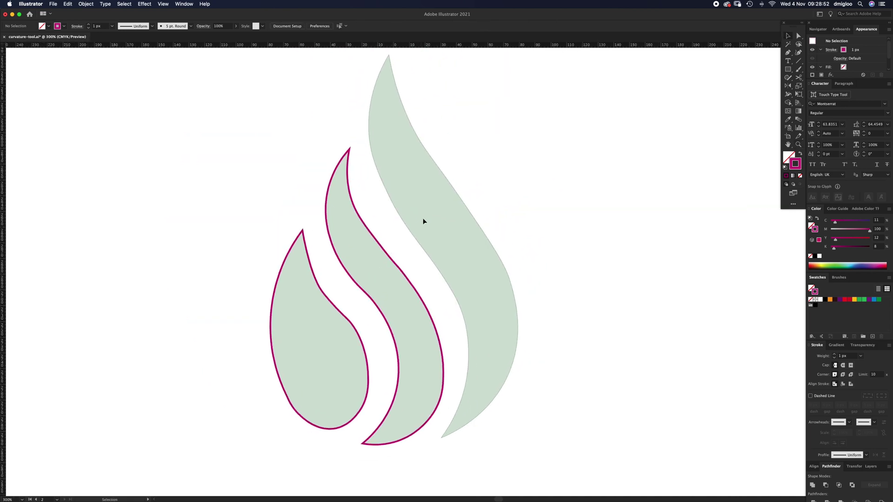
{"action": "scroll", "coordinate": [422, 240], "scroll_direction": "right", "scroll_amount": 5}
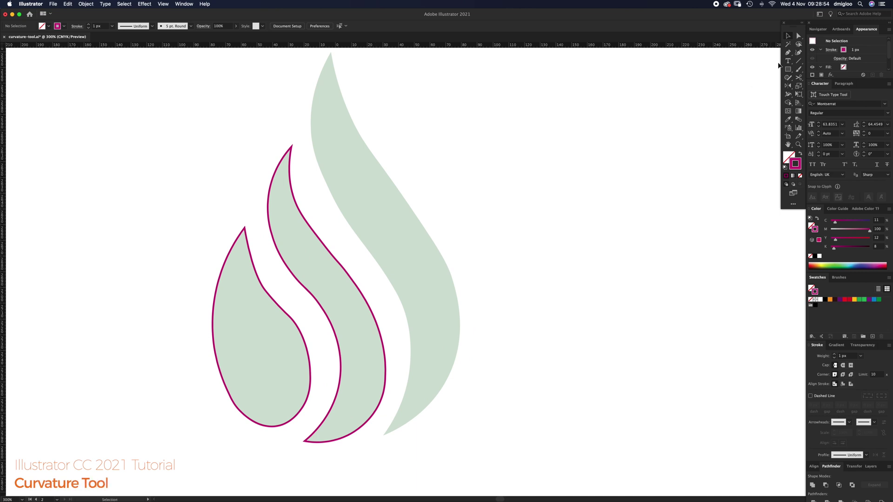
{"action": "left_click", "coordinate": [788, 53]}
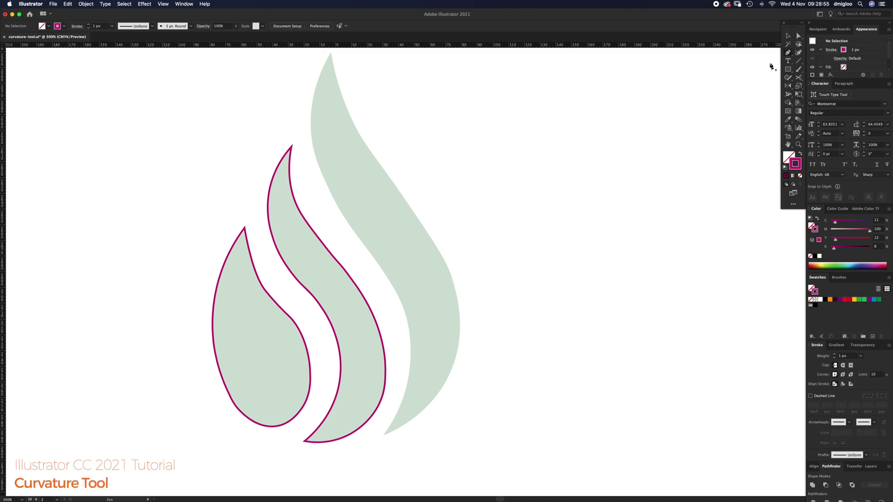
{"action": "left_click", "coordinate": [544, 153]}
{"action": "left_click_drag", "start_coordinate": [658, 153], "coordinate": [686, 110]}
{"action": "left_click_drag", "start_coordinate": [714, 206], "coordinate": [714, 245]}
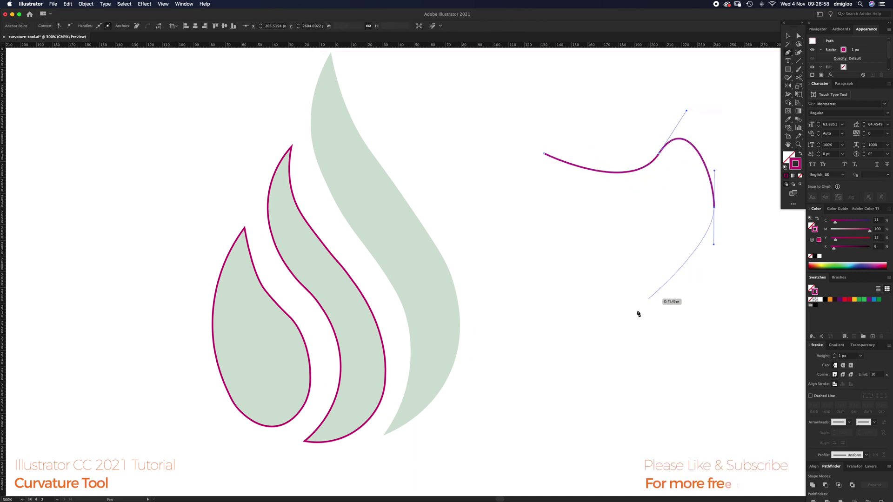
{"action": "left_click_drag", "start_coordinate": [637, 316], "coordinate": [594, 307]}
{"action": "left_click_drag", "start_coordinate": [514, 290], "coordinate": [511, 328]}
{"action": "left_click_drag", "start_coordinate": [540, 417], "coordinate": [499, 433]}
{"action": "left_click_drag", "start_coordinate": [446, 197], "coordinate": [498, 173]}
{"action": "left_click_drag", "start_coordinate": [544, 153], "coordinate": [593, 159]}
Pull the freeform shape's upper-right curve outward with Direct Selection and move the whole shape slightly up and right
{"action": "key", "text": "a"}
{"action": "left_click_drag", "start_coordinate": [715, 193], "coordinate": [743, 179]}
{"action": "left_click", "coordinate": [702, 253]}
{"action": "key", "text": "v"}
{"action": "left_click_drag", "start_coordinate": [690, 259], "coordinate": [713, 245]}
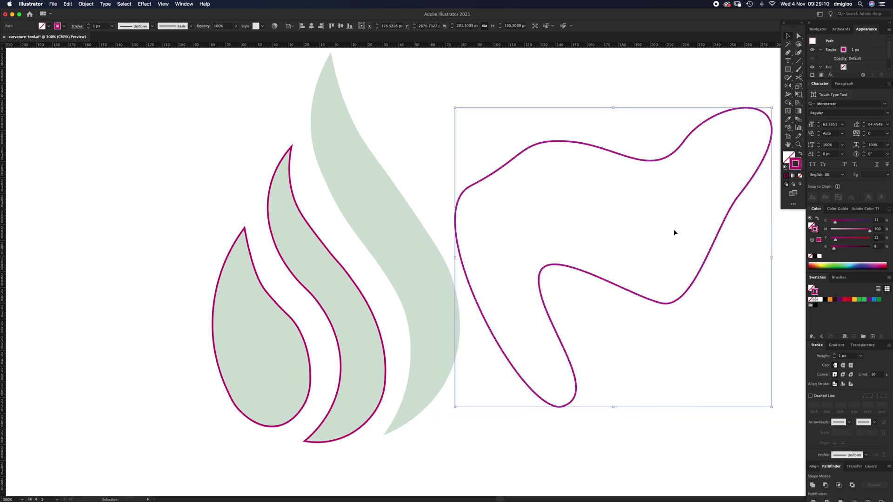
Reshape the freeform shape's upper edge with the Curvature Tool, deepening the dip and rounding the large left lobe
{"action": "scroll", "coordinate": [675, 232], "scroll_direction": "right", "scroll_amount": 3}
{"action": "scroll", "coordinate": [674, 233], "scroll_direction": "up", "scroll_amount": 1}
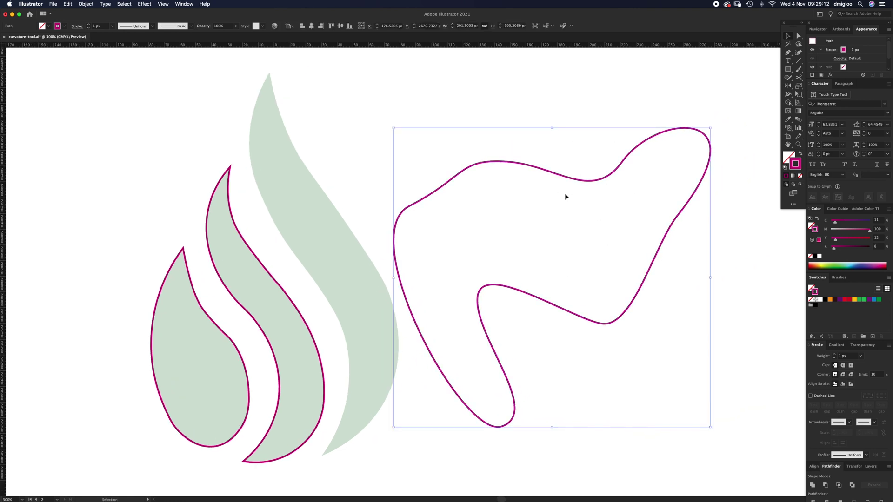
{"action": "left_click", "coordinate": [799, 54]}
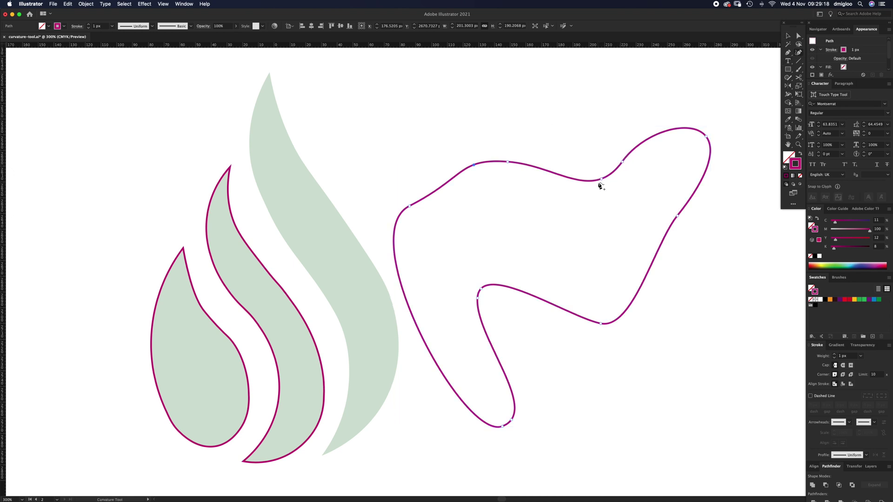
{"action": "left_click_drag", "start_coordinate": [603, 181], "coordinate": [573, 201]}
{"action": "left_click_drag", "start_coordinate": [507, 163], "coordinate": [523, 153]}
{"action": "left_click_drag", "start_coordinate": [473, 165], "coordinate": [461, 148]}
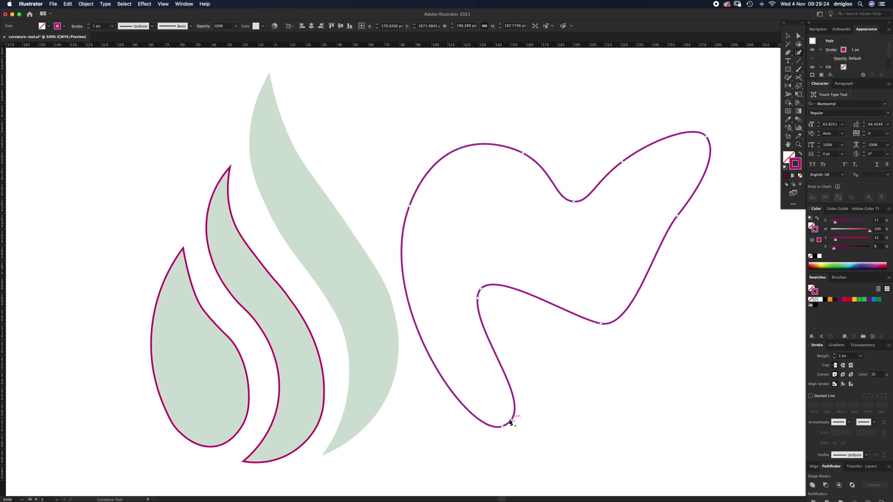
Reshape the lower lobe, inner notch and right arm with the Curvature Tool by pulling their anchors into fuller curves
{"action": "left_click_drag", "start_coordinate": [510, 421], "coordinate": [533, 400]}
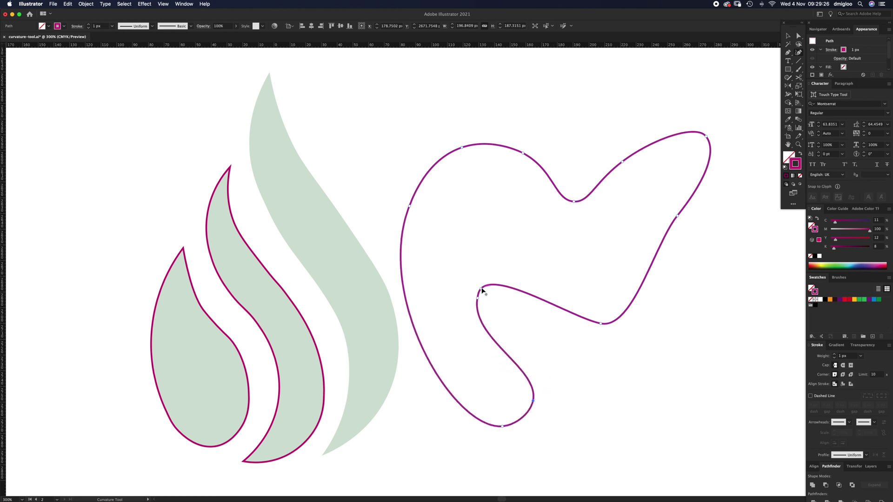
{"action": "mouse_move", "coordinate": [482, 289]}
{"action": "left_mouse_down"}
{"action": "mouse_move", "coordinate": [500, 278]}
{"action": "mouse_move", "coordinate": [472, 300]}
{"action": "left_mouse_up"}
{"action": "left_click_drag", "start_coordinate": [677, 216], "coordinate": [638, 225]}
{"action": "left_click_drag", "start_coordinate": [705, 136], "coordinate": [726, 159]}
{"action": "left_click_drag", "start_coordinate": [674, 200], "coordinate": [682, 205]}
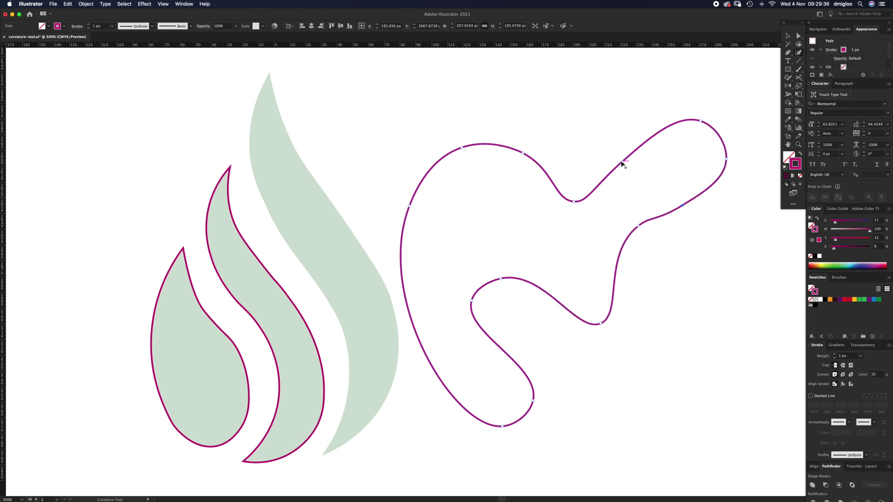
{"action": "left_click_drag", "start_coordinate": [622, 163], "coordinate": [615, 152]}
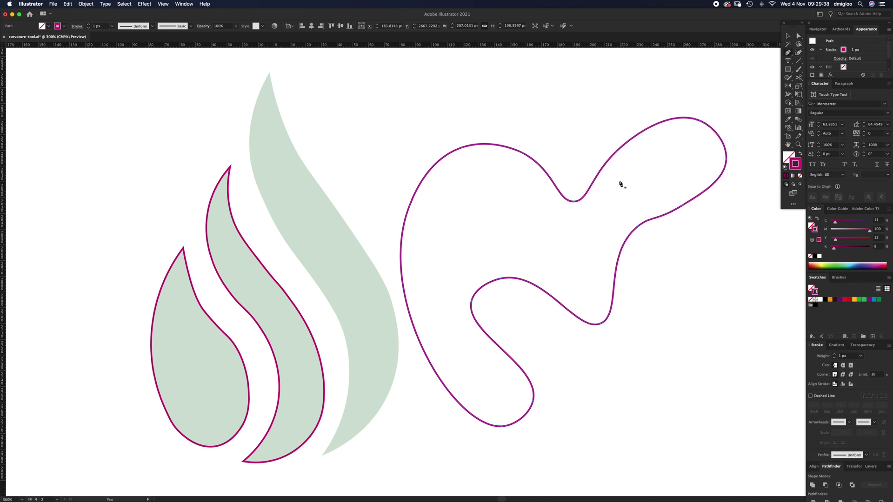
Remove the anchor on the upper edge of the freeform shape's right arm with the Pen tool
{"action": "key", "text": "c"}
{"action": "key", "text": "a"}
{"action": "left_click_drag", "start_coordinate": [618, 122], "coordinate": [674, 147]}
{"action": "left_click_drag", "start_coordinate": [607, 142], "coordinate": [636, 161]}
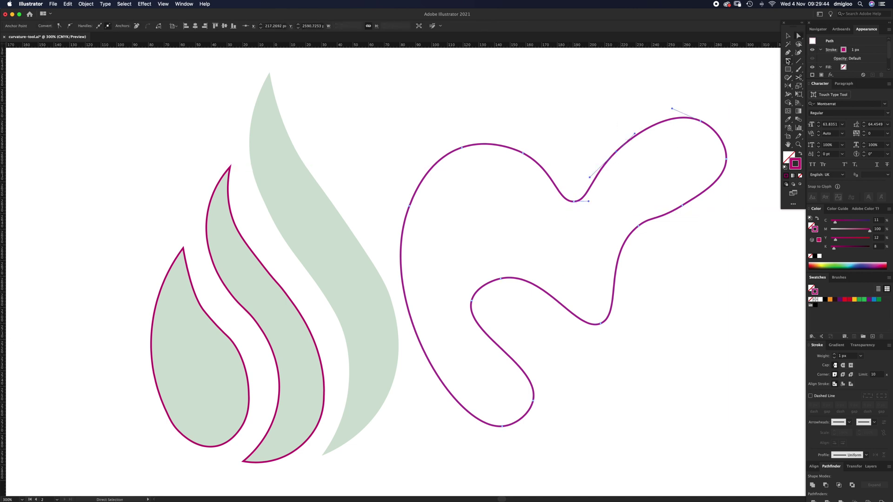
{"action": "left_click", "coordinate": [788, 52]}
{"action": "left_click", "coordinate": [635, 136]}
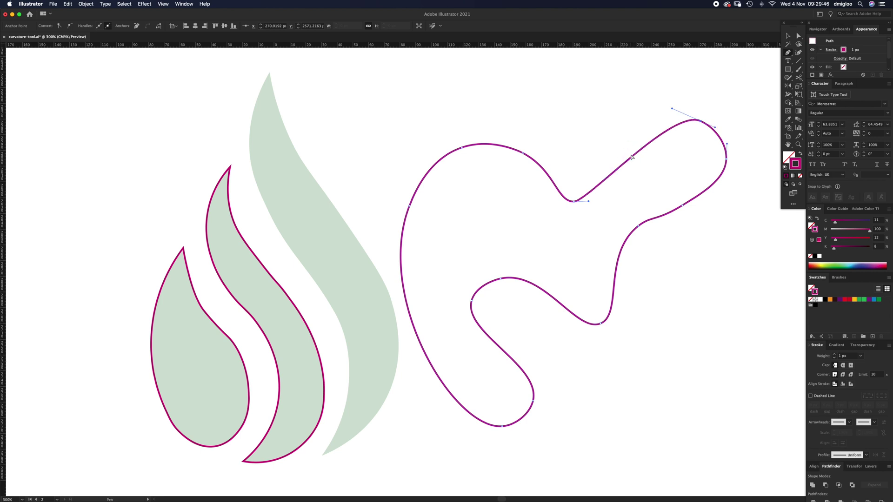
Try adding anchors along the right arm's straightened upper edge with the Pen tool and undo the unwanted edits
{"action": "key", "text": "super+z"}
{"action": "left_click", "coordinate": [616, 152]}
{"action": "left_click", "coordinate": [645, 146]}
{"action": "left_click", "coordinate": [645, 146]}
{"action": "key", "text": "super+z"}
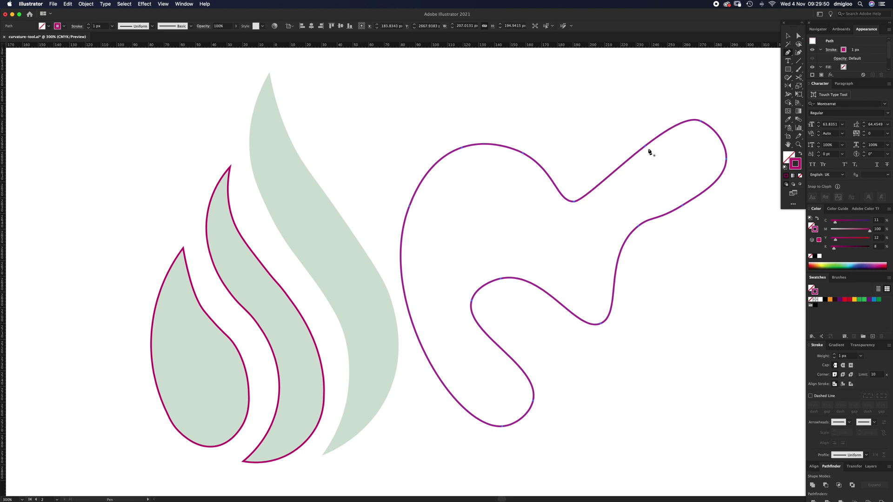
{"action": "key", "text": "super+z"}
{"action": "key", "text": "super+z"}
{"action": "key", "text": "super+z"}
{"action": "key", "text": "super+z"}
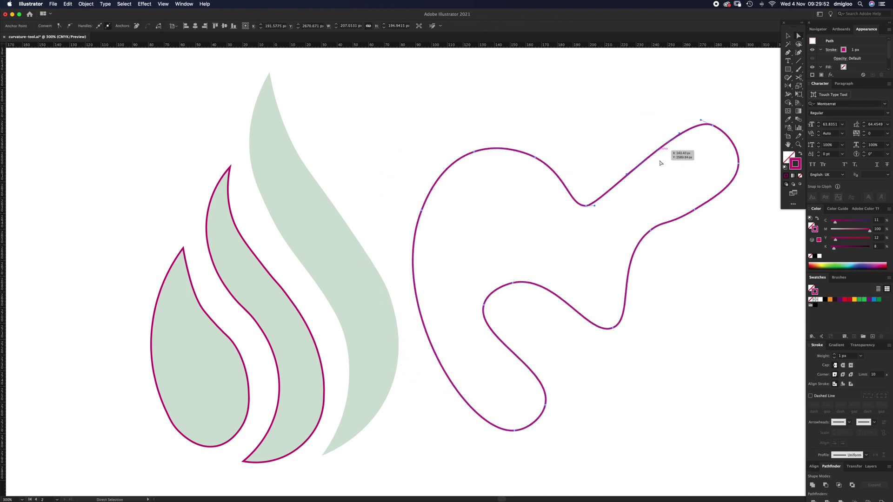
Try pulling the anchor on the right arm's upper edge outward with Direct Selection, and delete that anchor
{"action": "left_click_drag", "start_coordinate": [660, 152], "coordinate": [682, 118]}
{"action": "left_click_drag", "start_coordinate": [604, 155], "coordinate": [635, 133]}
{"action": "left_click", "coordinate": [647, 157]}
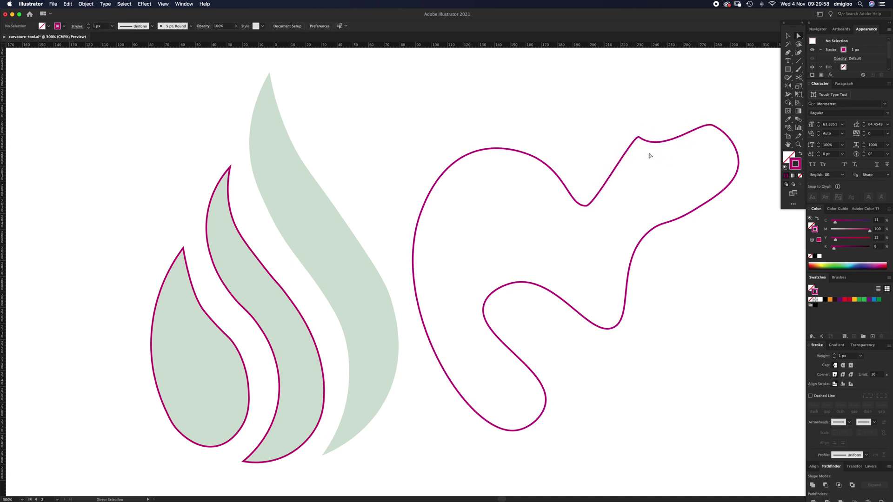
{"action": "left_click", "coordinate": [639, 137]}
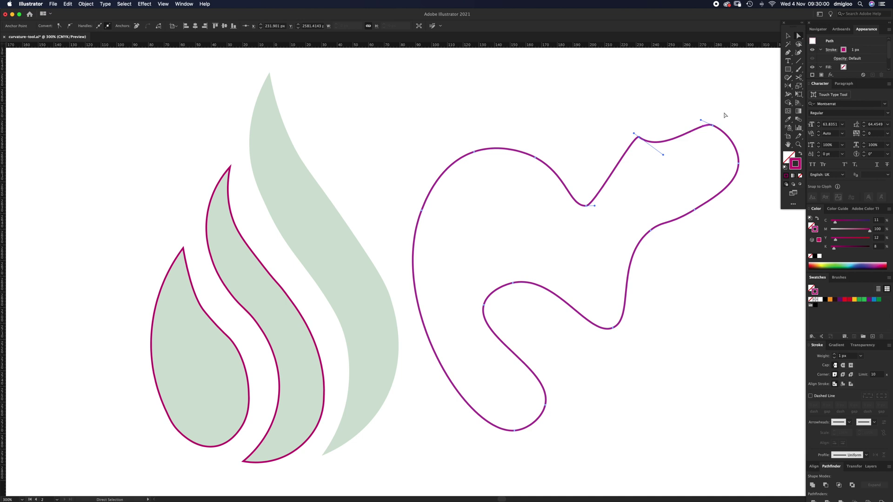
{"action": "left_click", "coordinate": [799, 53]}
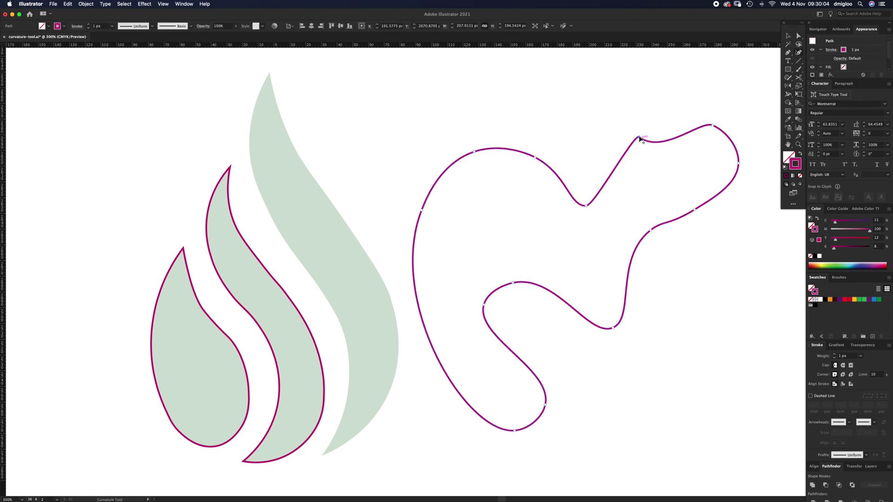
{"action": "key", "text": "Delete"}
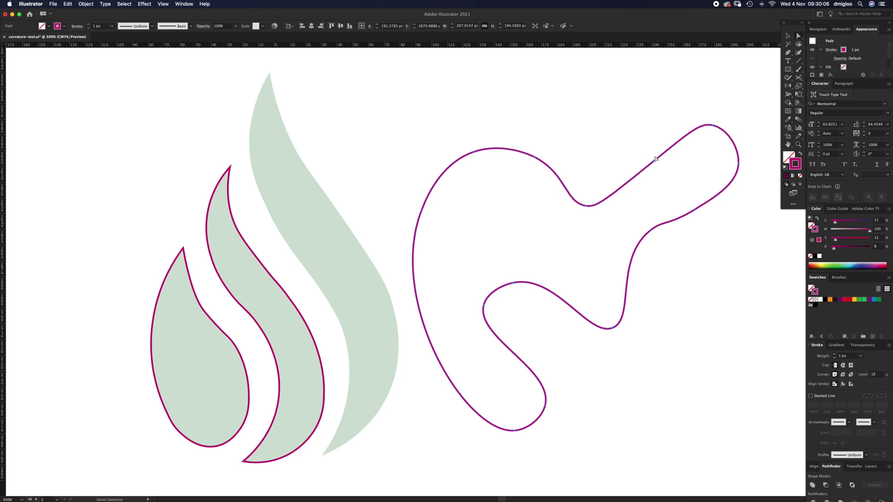
Bulge the right arm's upper edge with a new Curvature point and pull its lower anchors into a rounded lobe
{"action": "left_click_drag", "start_coordinate": [656, 160], "coordinate": [621, 138]}
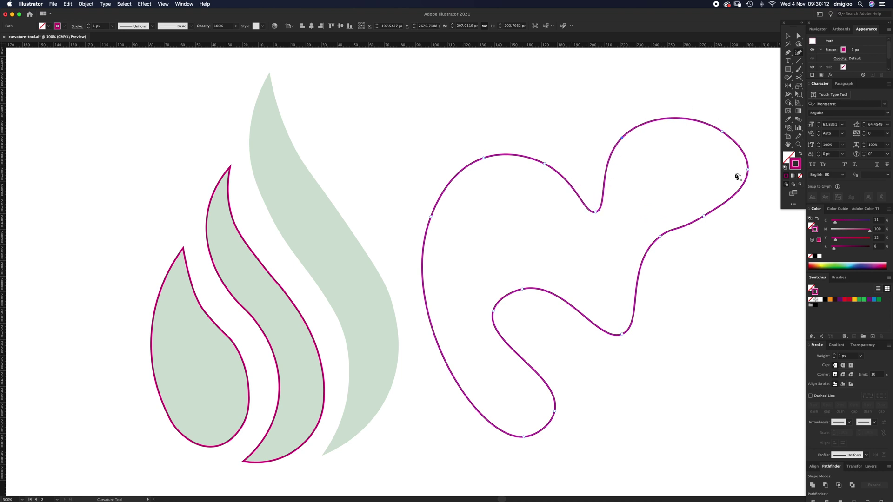
{"action": "left_click_drag", "start_coordinate": [660, 238], "coordinate": [620, 239]}
{"action": "left_click_drag", "start_coordinate": [703, 217], "coordinate": [713, 237]}
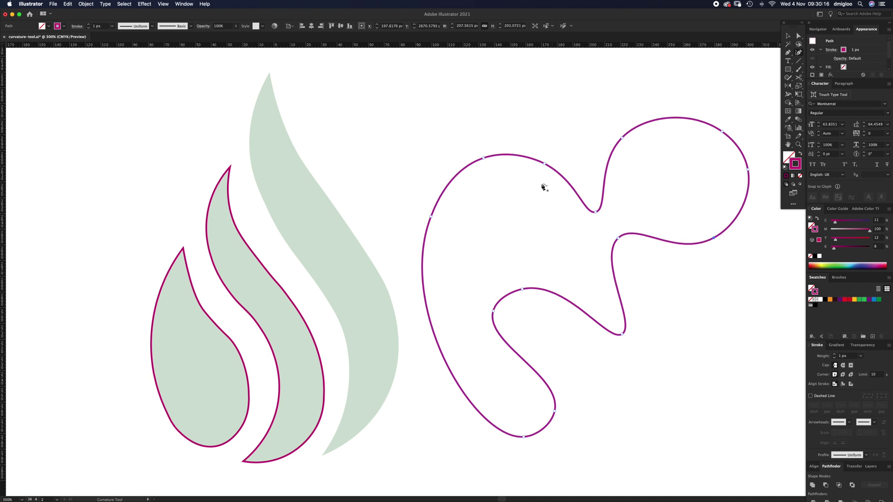
Try starting a Pen path on the script lettering where the u's connecting stroke meets the r, and discard the stray point
{"action": "left_click_drag", "start_coordinate": [548, 360], "coordinate": [447, 331]}
{"action": "left_click_drag", "start_coordinate": [622, 213], "coordinate": [422, 362]}
{"action": "left_click_drag", "start_coordinate": [439, 307], "coordinate": [250, 493]}
{"action": "left_click_drag", "start_coordinate": [631, 290], "coordinate": [565, 264]}
{"action": "left_click", "coordinate": [615, 296], "text": "alt+super"}
{"action": "left_click", "coordinate": [605, 305]}
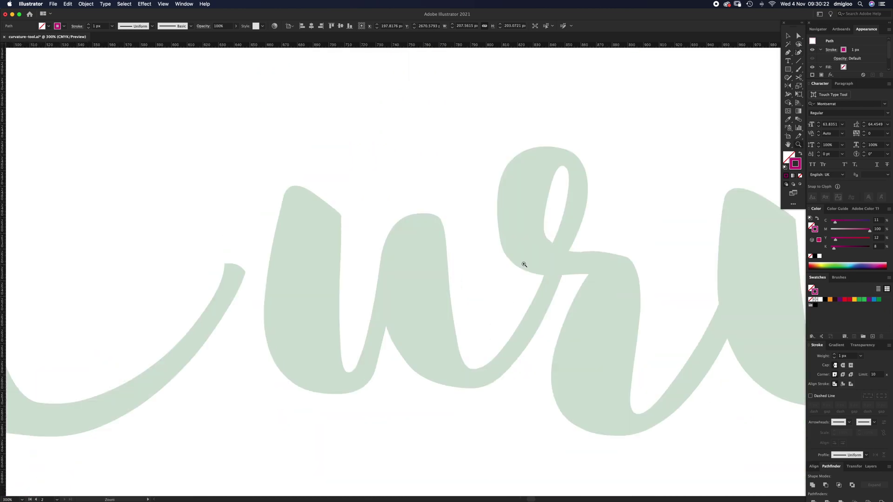
{"action": "left_click", "coordinate": [788, 53]}
{"action": "left_click", "coordinate": [544, 275]}
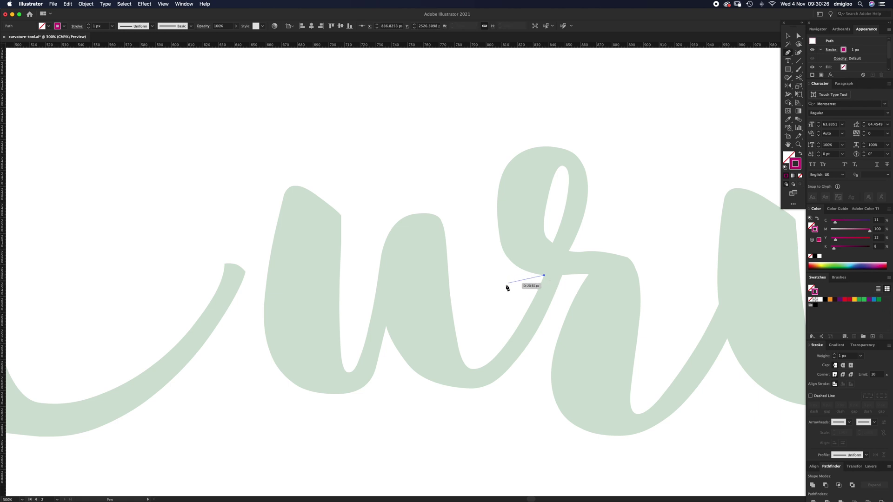
{"action": "key", "text": "v"}
{"action": "key", "text": "Delete"}
{"action": "left_click", "coordinate": [573, 245]}
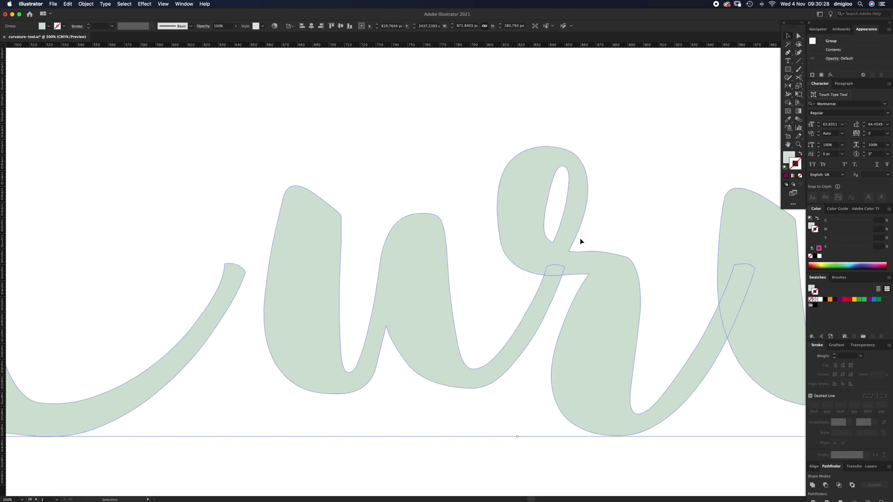
{"action": "key", "text": "super+shift+a"}
Trace the r's upper loop with the Pen tool from the connecting-stroke junction around the left side and top
{"action": "left_click", "coordinate": [788, 53]}
{"action": "left_click", "coordinate": [543, 275]}
{"action": "left_click", "coordinate": [509, 258]}
{"action": "left_click", "coordinate": [498, 246]}
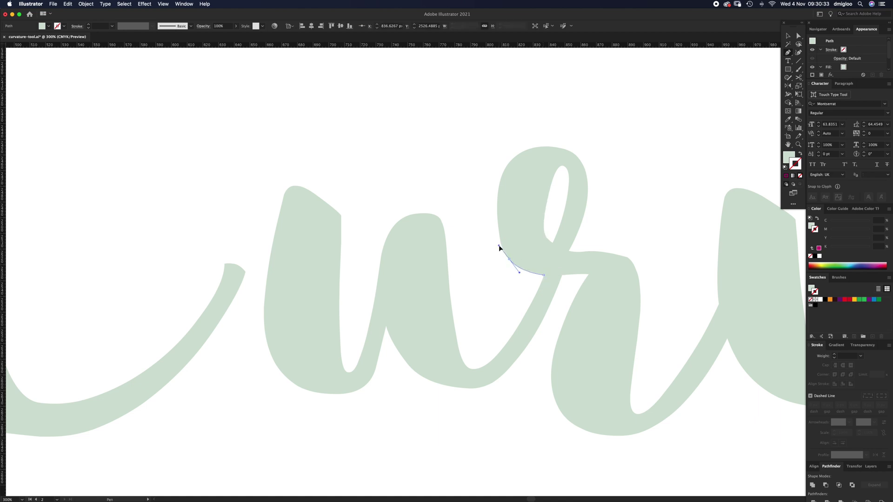
{"action": "left_click", "coordinate": [496, 198]}
{"action": "left_click_drag", "start_coordinate": [503, 179], "coordinate": [588, 193]}
Remove the traced path's fill and give it a magenta stroke of C 11, M 100, Y 12, K 8
{"action": "left_click", "coordinate": [786, 157]}
{"action": "left_click", "coordinate": [810, 257]}
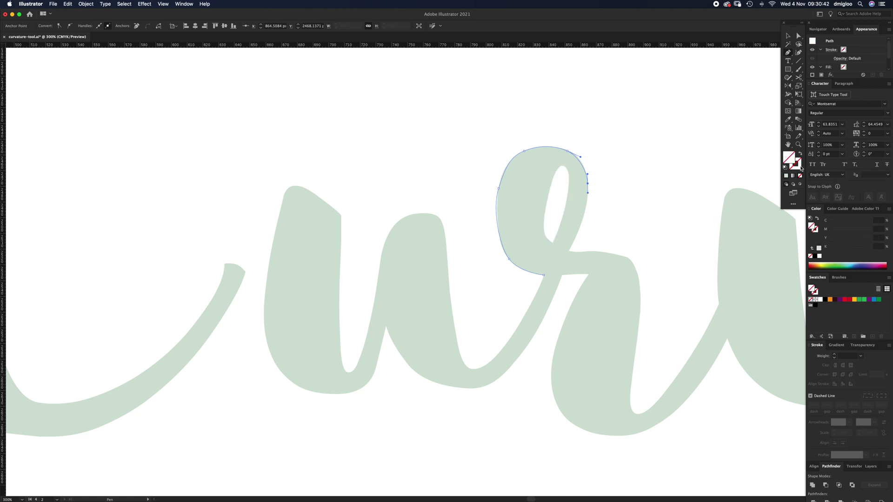
{"action": "left_click", "coordinate": [879, 230]}
{"action": "type", "text": "100"}
{"action": "key", "text": "Return"}
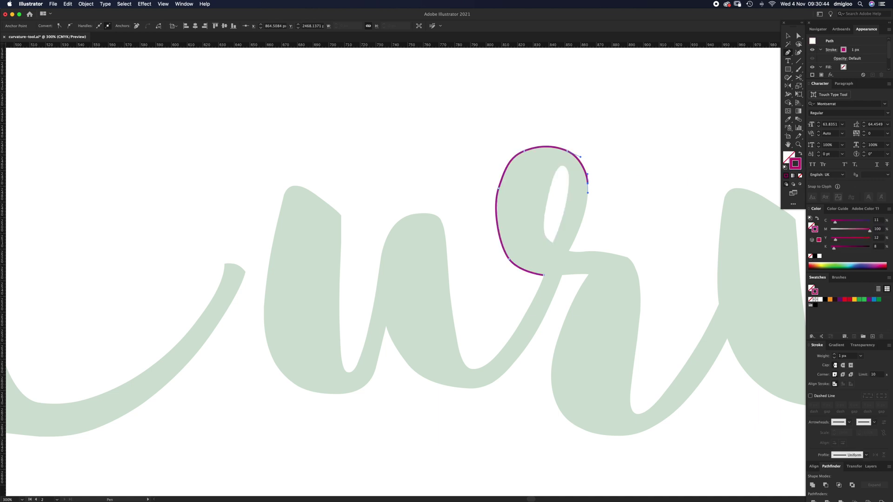
Continue the Pen path down to the r's inner corner, along its shoulder and partway down the stem, and deselect it
{"action": "left_click_drag", "start_coordinate": [563, 263], "coordinate": [552, 279]}
{"action": "left_click", "coordinate": [568, 251]}
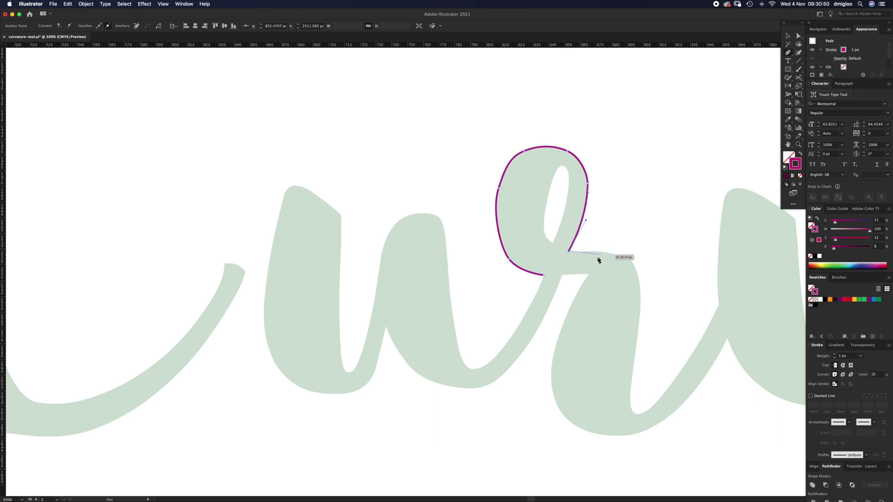
{"action": "left_click_drag", "start_coordinate": [586, 251], "coordinate": [624, 255]}
{"action": "left_click", "coordinate": [629, 258]}
{"action": "left_click", "coordinate": [637, 337]}
{"action": "left_click_drag", "start_coordinate": [634, 355], "coordinate": [634, 356]}
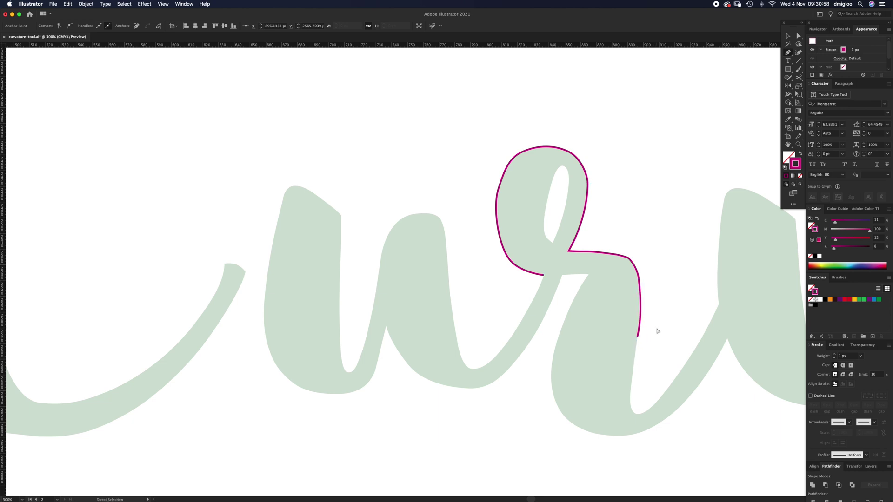
{"action": "left_click", "coordinate": [650, 337], "text": "super"}
Set the r outline's stroke weight to 0.5 px and deselect it
{"action": "key", "text": "z"}
{"action": "left_click", "coordinate": [535, 232]}
{"action": "left_click", "coordinate": [468, 258], "text": "super"}
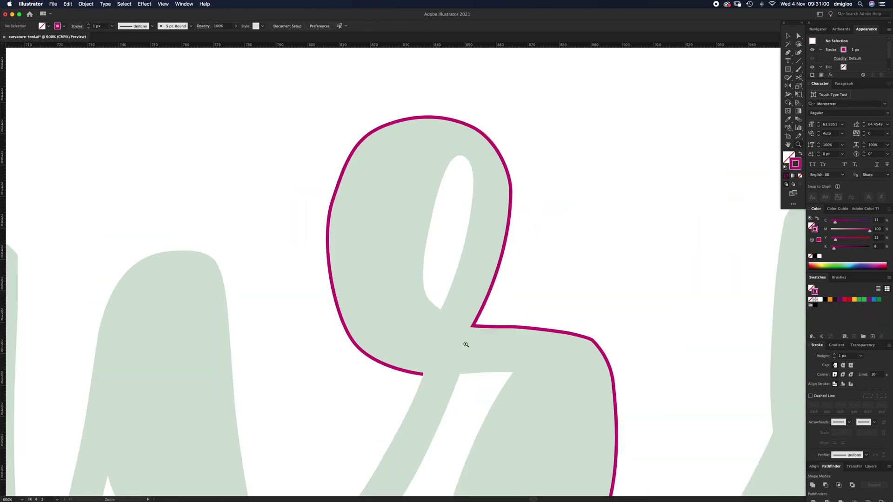
{"action": "key", "text": "v"}
{"action": "left_click", "coordinate": [522, 329]}
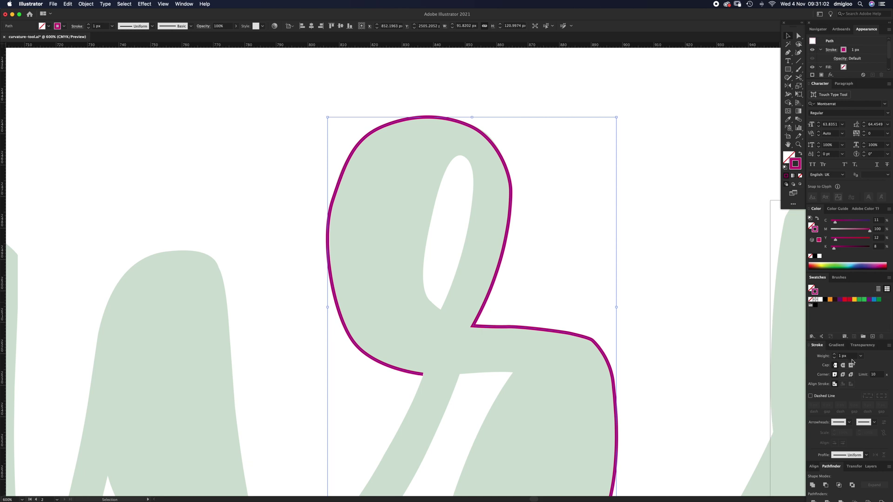
{"action": "left_click", "coordinate": [820, 356]}
{"action": "type", "text": ".5"}
{"action": "key", "text": "Return"}
{"action": "left_click", "coordinate": [591, 253]}
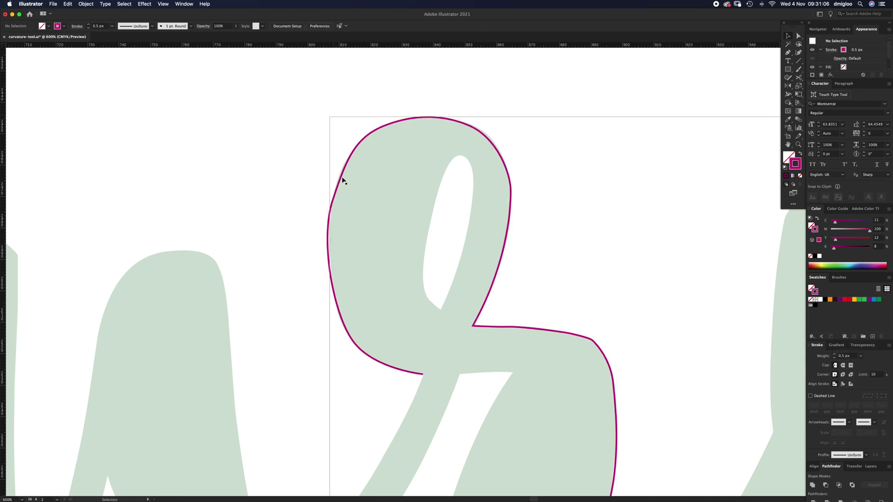
Fit the r outline's left curve and upper-right curve to the template by adjusting handles and anchors with Direct Selection
{"action": "key", "text": "a"}
{"action": "left_click", "coordinate": [330, 244]}
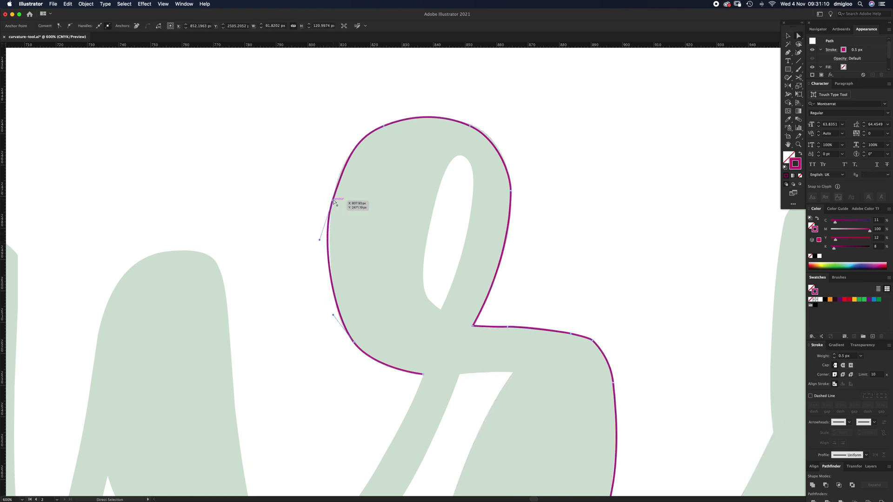
{"action": "left_click_drag", "start_coordinate": [320, 239], "coordinate": [322, 243]}
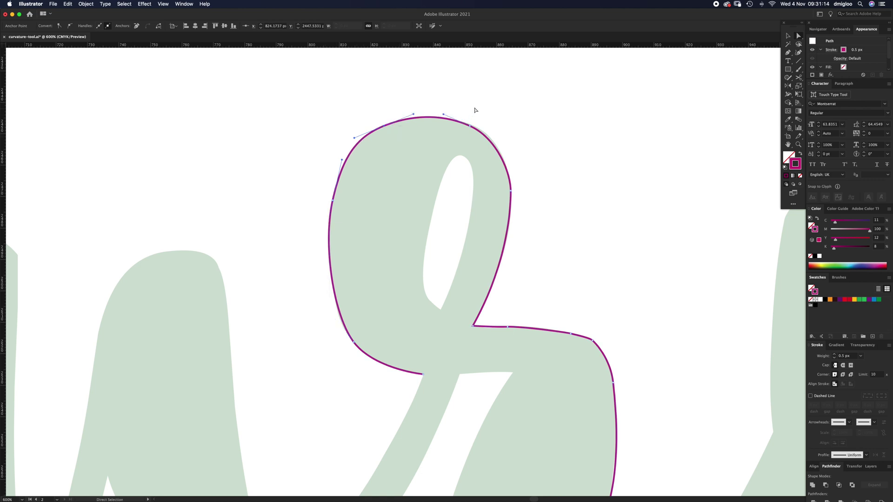
{"action": "left_click_drag", "start_coordinate": [470, 127], "coordinate": [479, 129]}
{"action": "left_click", "coordinate": [523, 188]}
{"action": "left_click", "coordinate": [468, 124]}
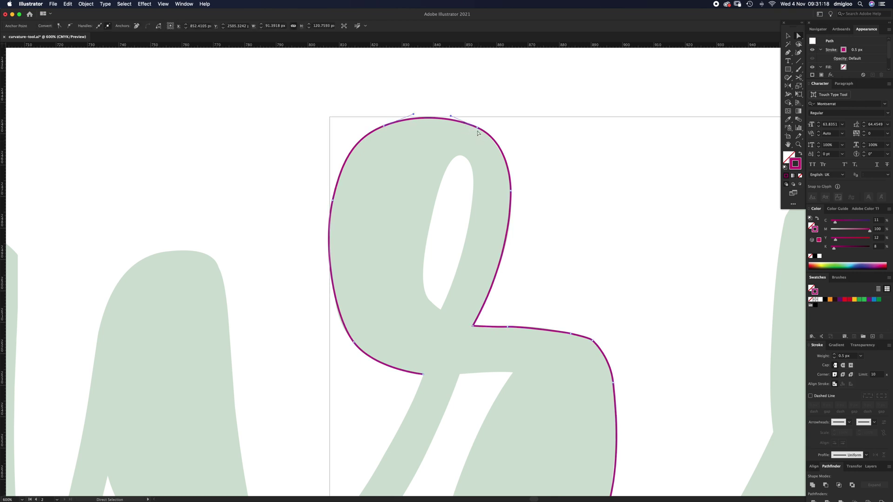
Refine the r's loop outline with the Curvature Tool by adding and shifting points along its top, right and left edges
{"action": "left_click", "coordinate": [798, 53]}
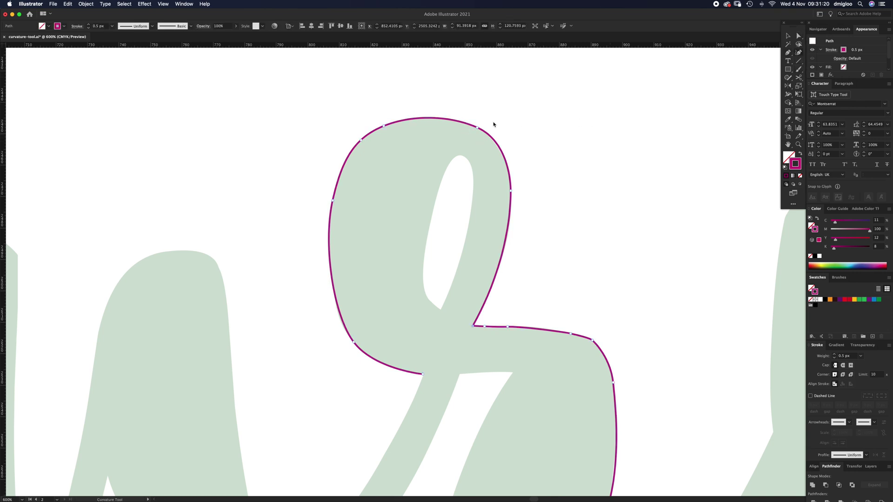
{"action": "left_click_drag", "start_coordinate": [478, 126], "coordinate": [444, 118]}
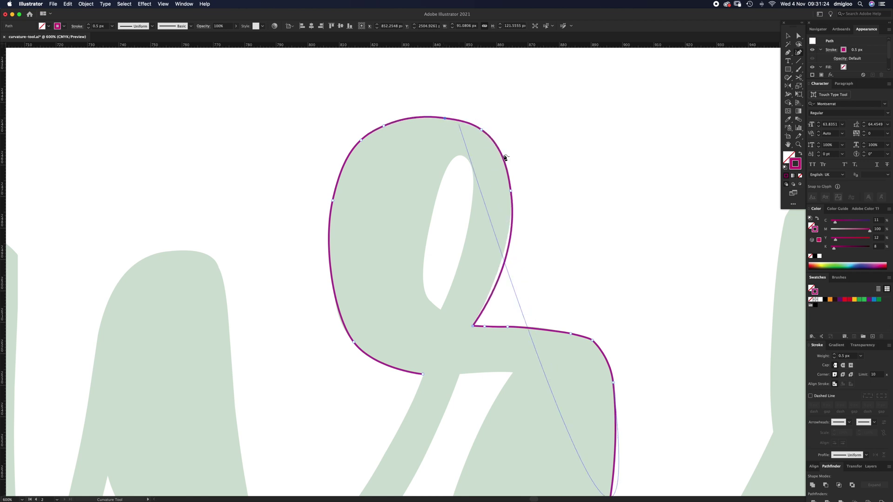
{"action": "left_click_drag", "start_coordinate": [504, 267], "coordinate": [500, 265]}
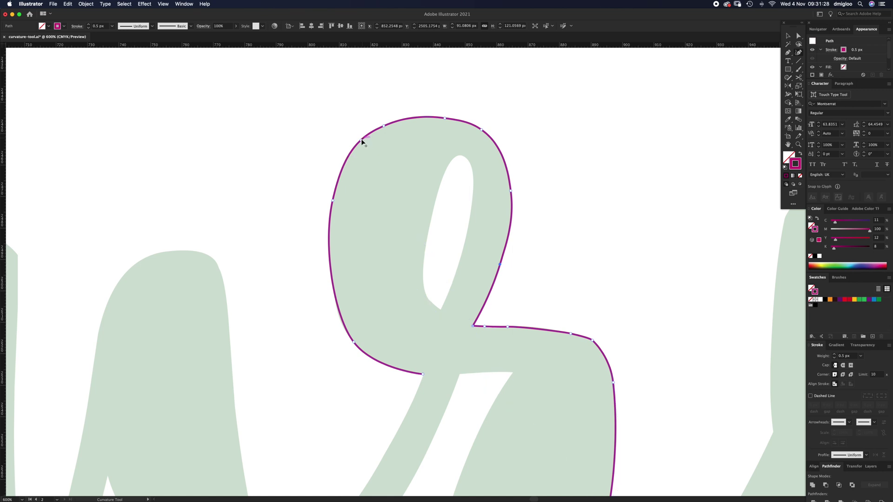
{"action": "left_click_drag", "start_coordinate": [362, 140], "coordinate": [359, 142]}
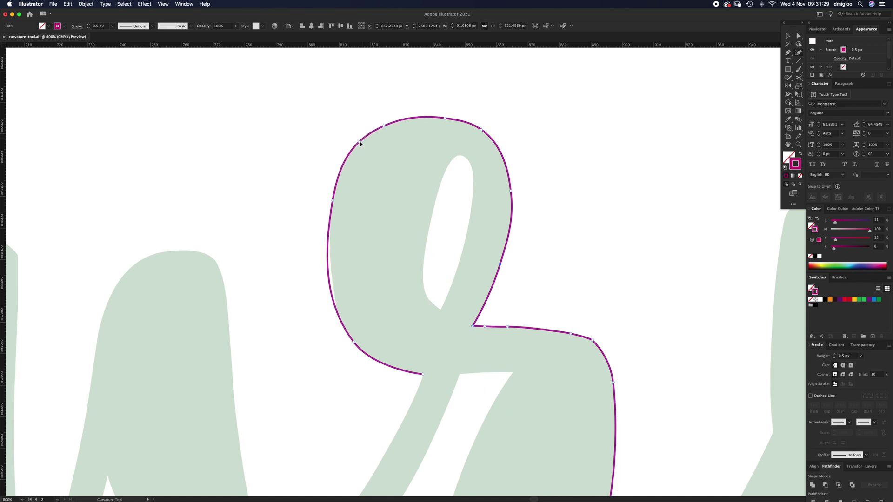
{"action": "left_click", "coordinate": [330, 275]}
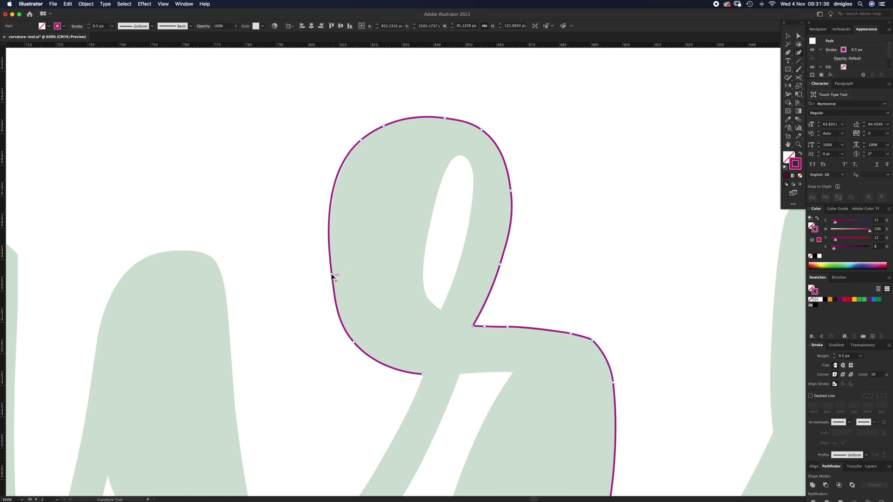
Fit the loop's left edge to the r template with the Curvature Tool by shifting its anchor up and adding points along the lower curve
{"action": "left_click_drag", "start_coordinate": [332, 276], "coordinate": [333, 251]}
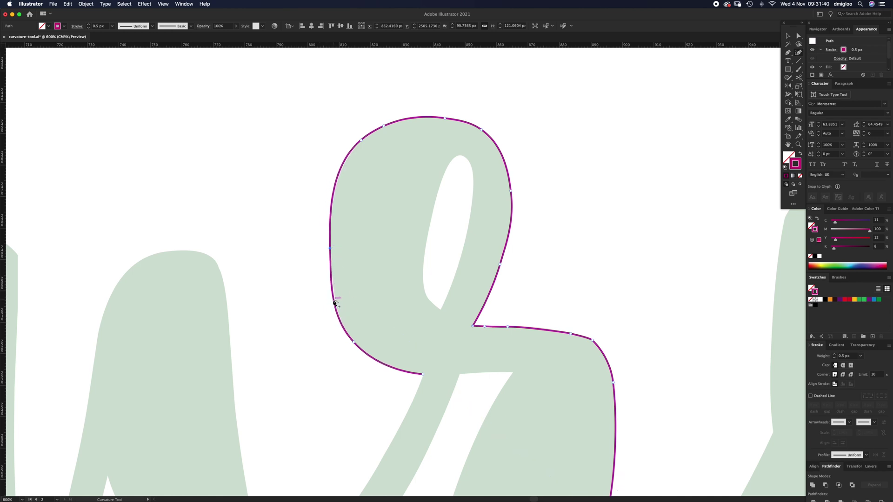
{"action": "left_click", "coordinate": [340, 318]}
{"action": "left_click_drag", "start_coordinate": [341, 320], "coordinate": [344, 323]}
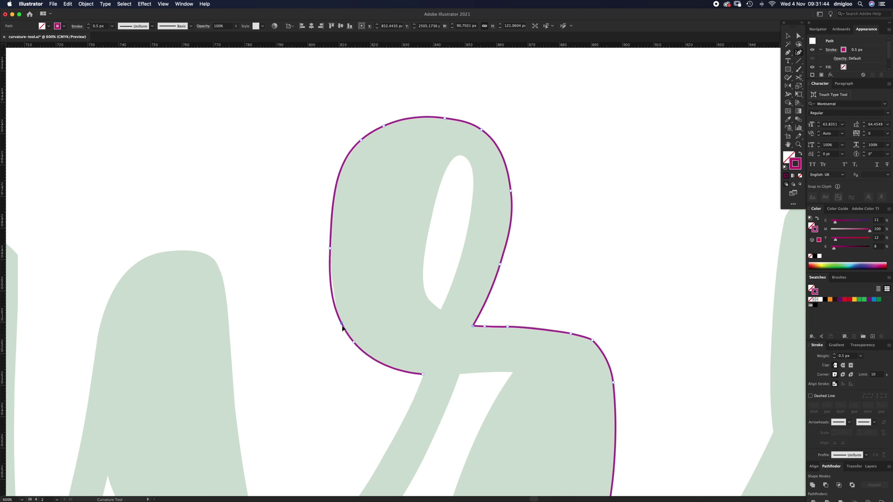
{"action": "left_click", "coordinate": [333, 287]}
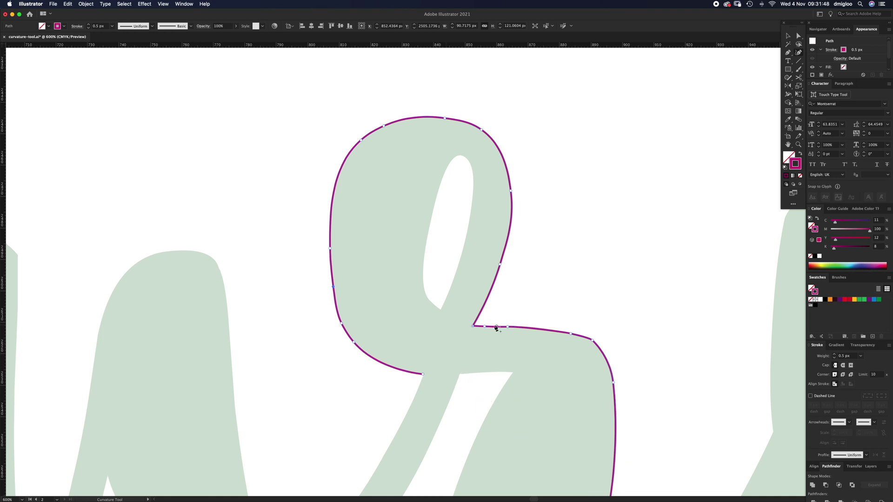
Nudge the curve point just past the r's inner corner to match the shoulder's start, and deselect the outline
{"action": "left_click", "coordinate": [487, 327]}
{"action": "left_click_drag", "start_coordinate": [488, 327], "coordinate": [489, 330]}
{"action": "key", "text": "v"}
{"action": "left_click", "coordinate": [548, 290]}
Zoom out to review the r outline alongside the full Curve lettering and the cross, flame and freeform shapes
{"action": "key", "text": "z"}
{"action": "left_click", "coordinate": [410, 235], "text": "alt"}
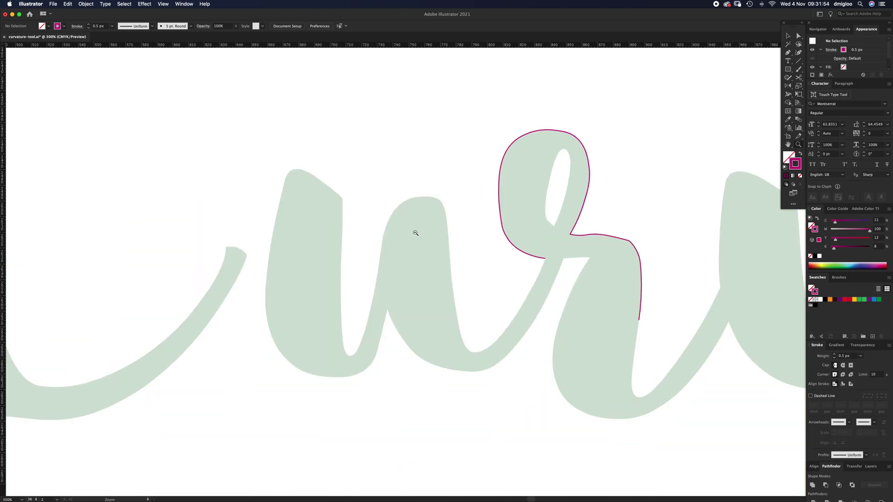
{"action": "left_click", "coordinate": [382, 239], "text": "alt"}
{"action": "left_click", "coordinate": [430, 219], "text": "alt"}
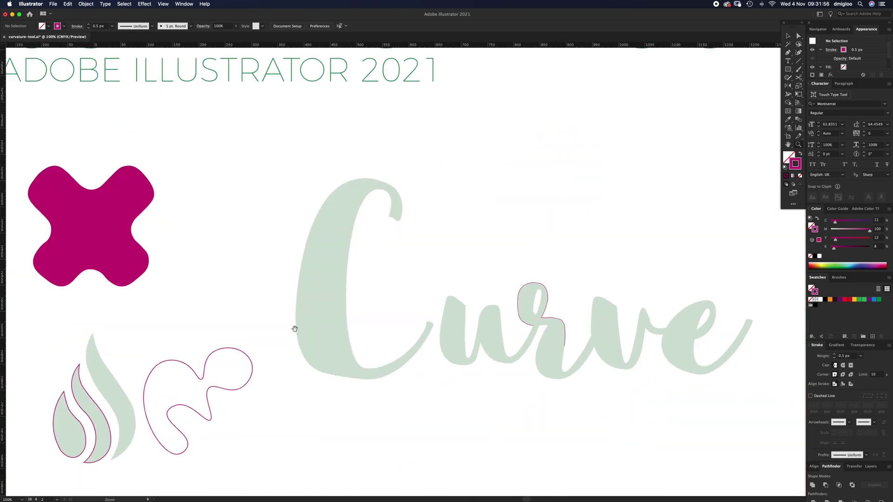
{"action": "left_click_drag", "start_coordinate": [295, 329], "coordinate": [427, 301]}
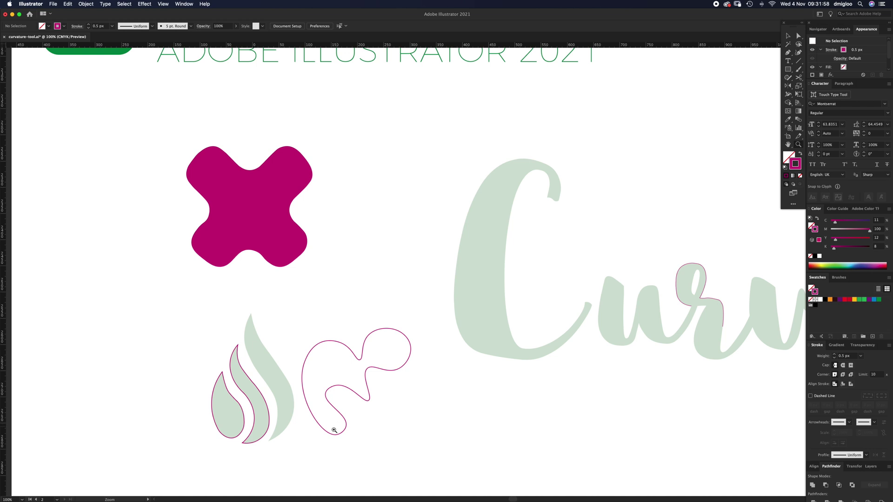